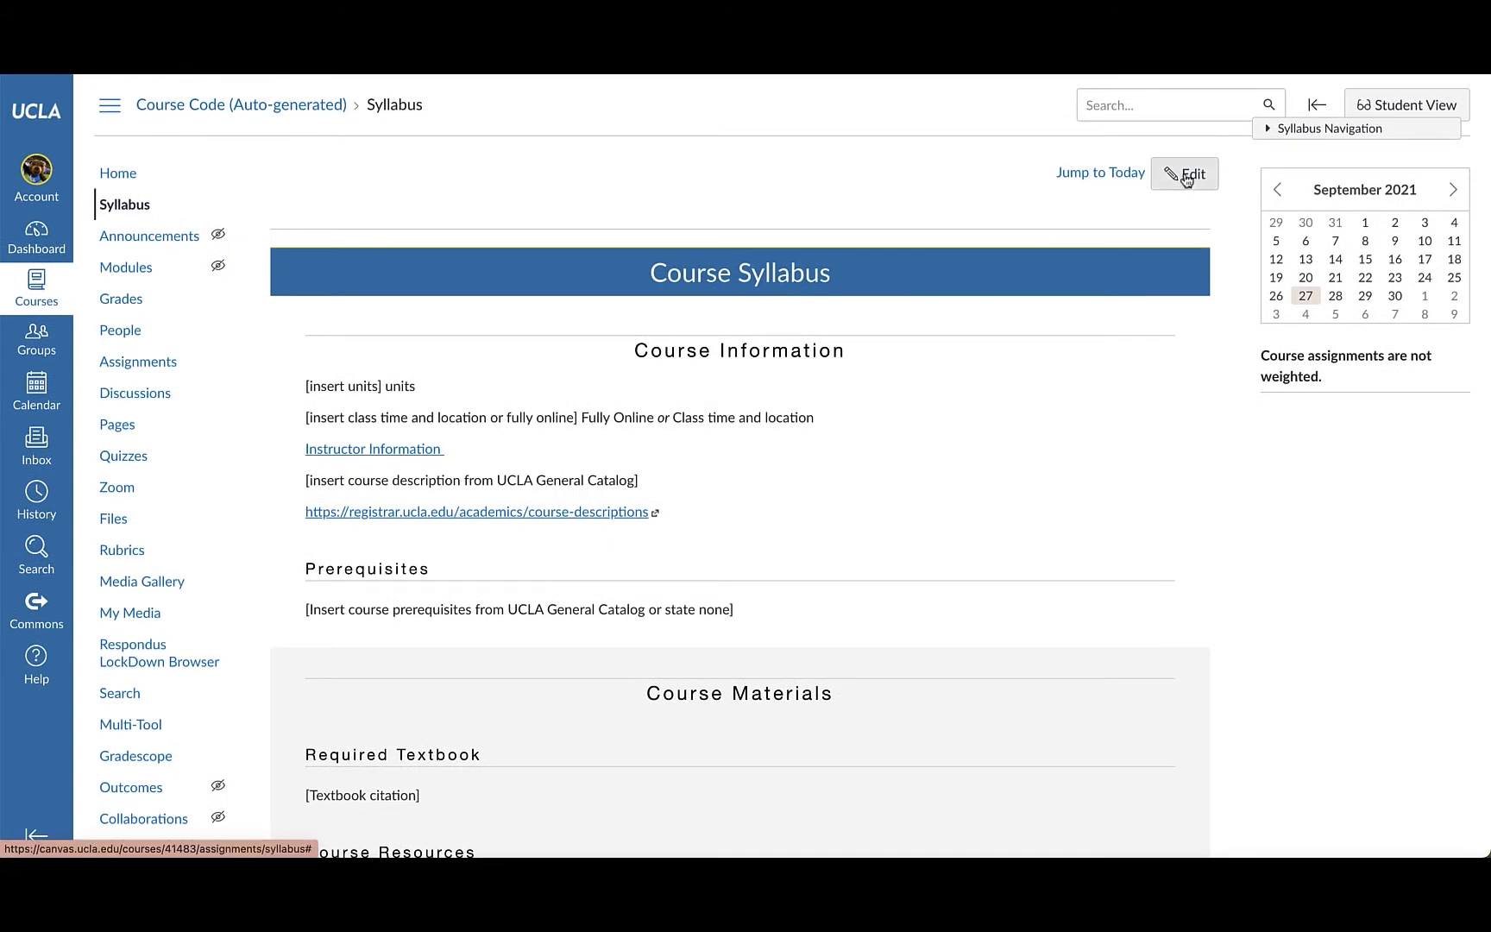
Open the syllabus for editing and replace its banner title with "GER 1101 - Elementary German 1".
{"action": "left_click", "coordinate": [1186, 177]}
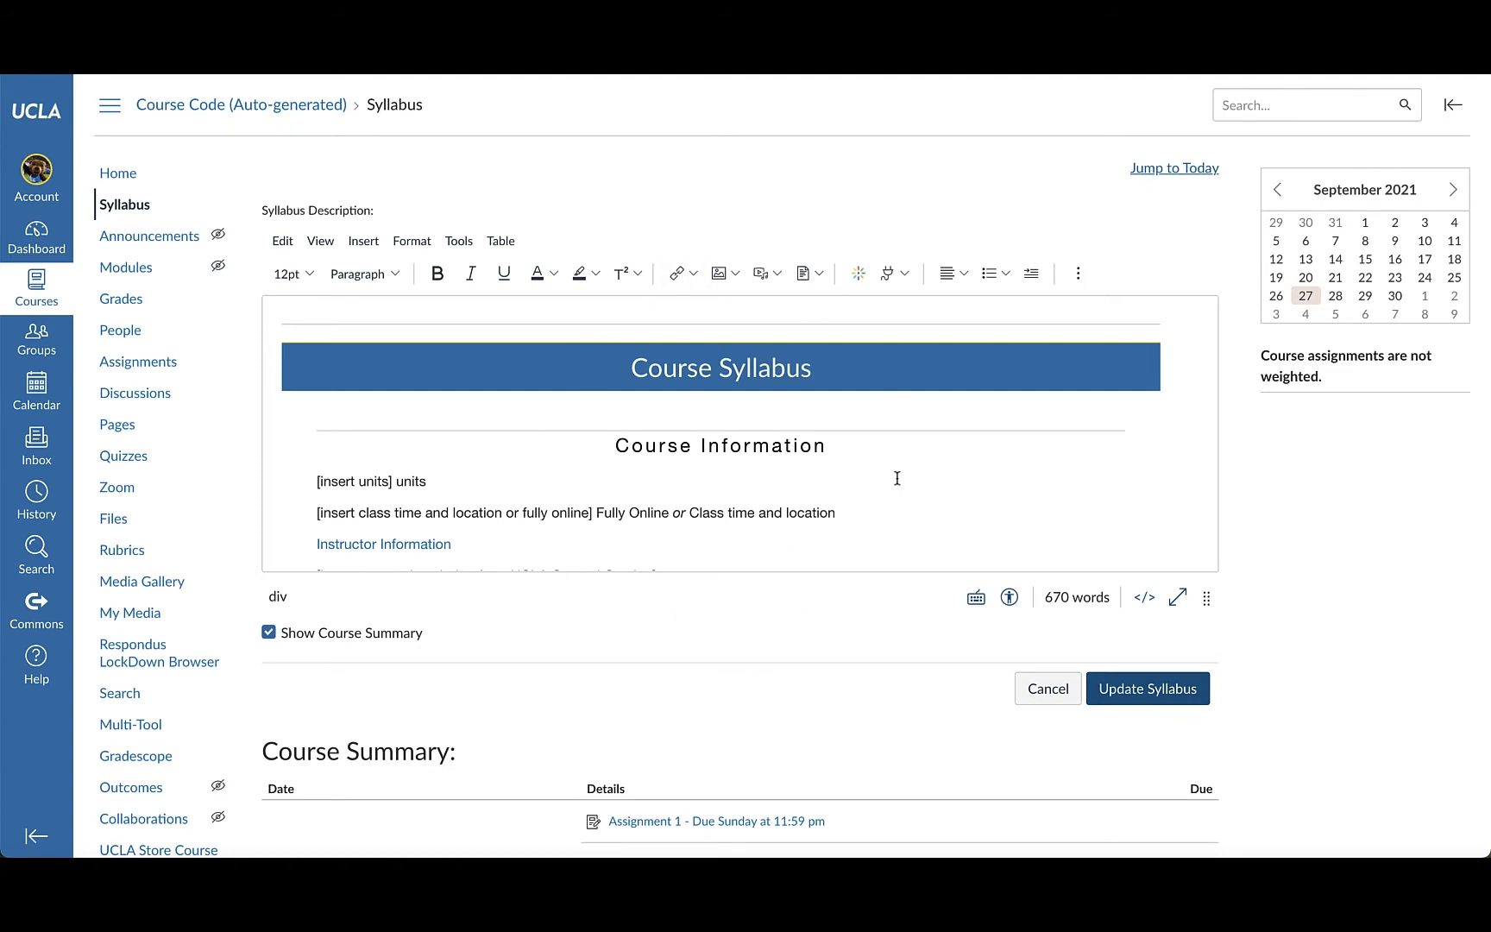
{"action": "left_click_drag", "start_coordinate": [816, 371], "coordinate": [614, 375]}
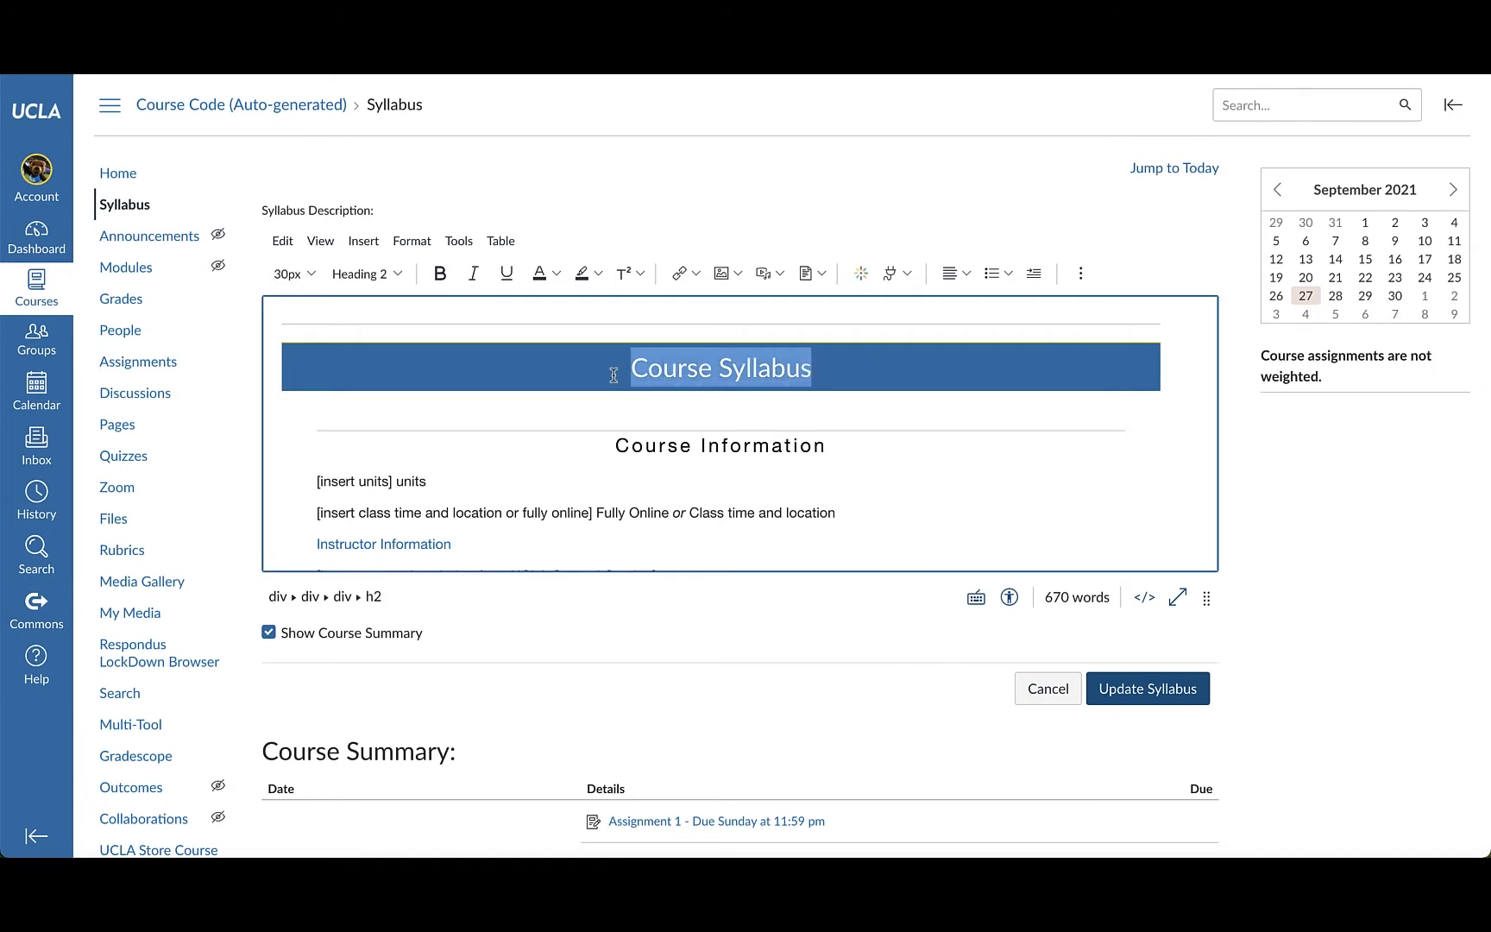
{"action": "type", "text": "GER 1101 "}
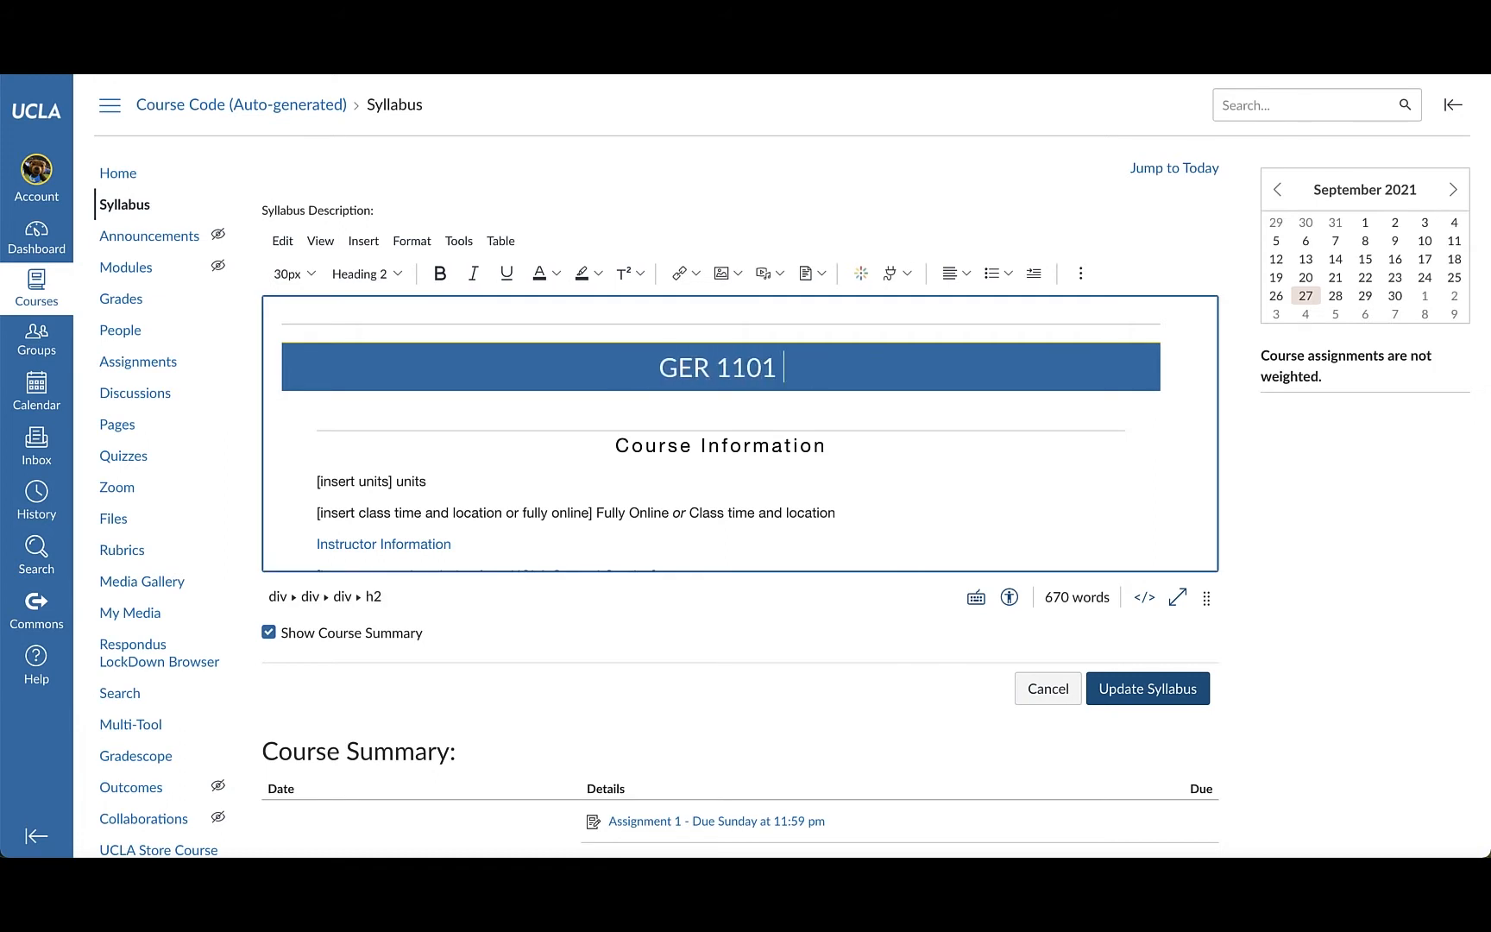
{"action": "type", "text": "- Elemen"}
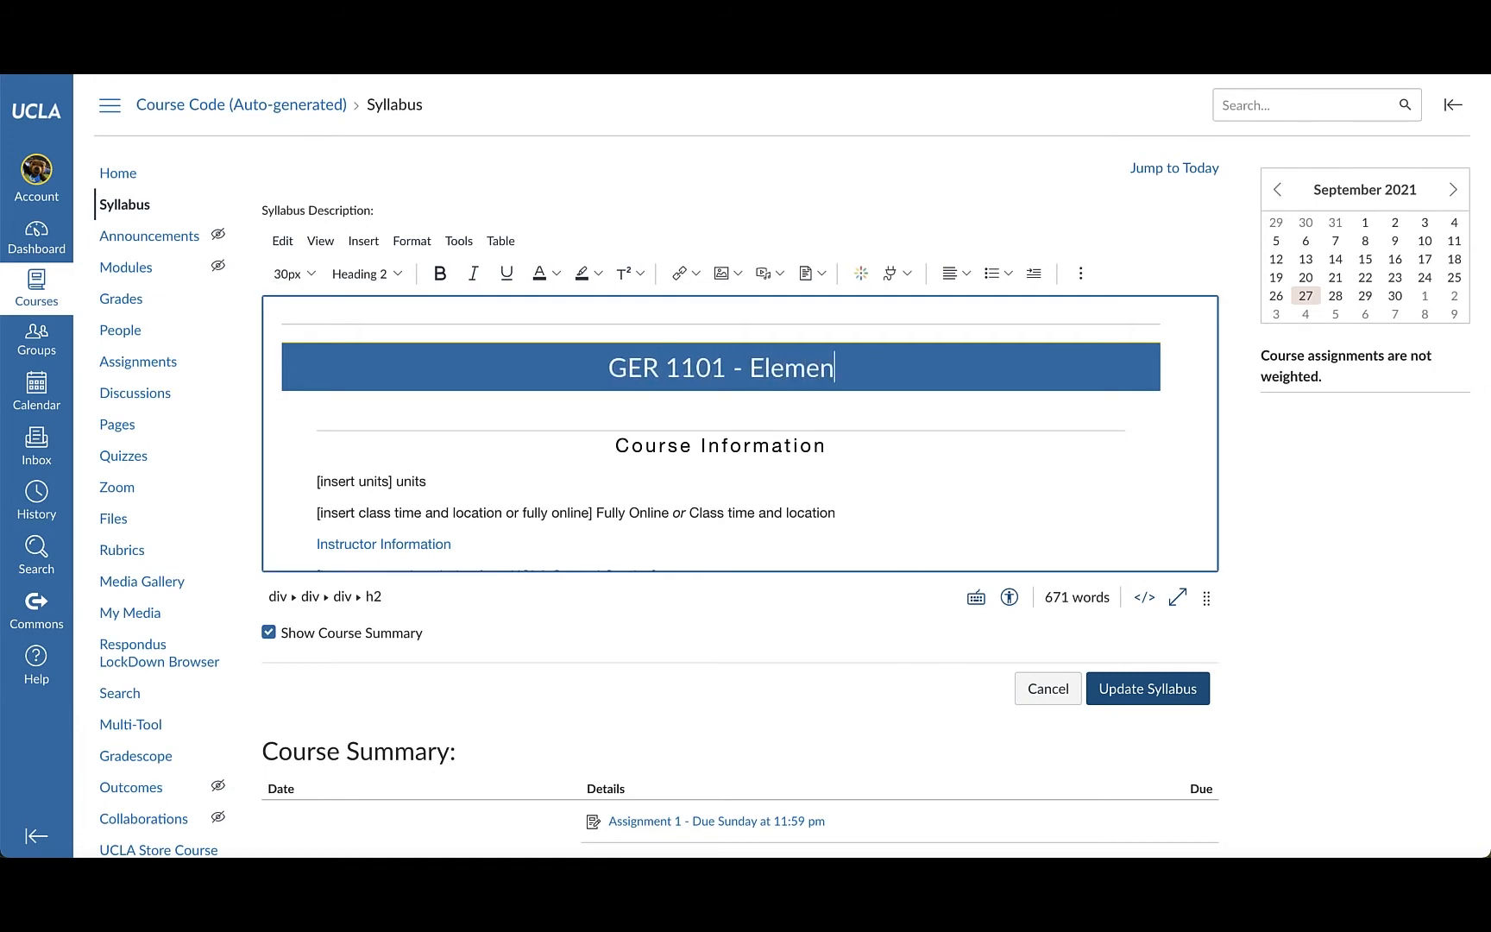
{"action": "type", "text": "tary German 1"}
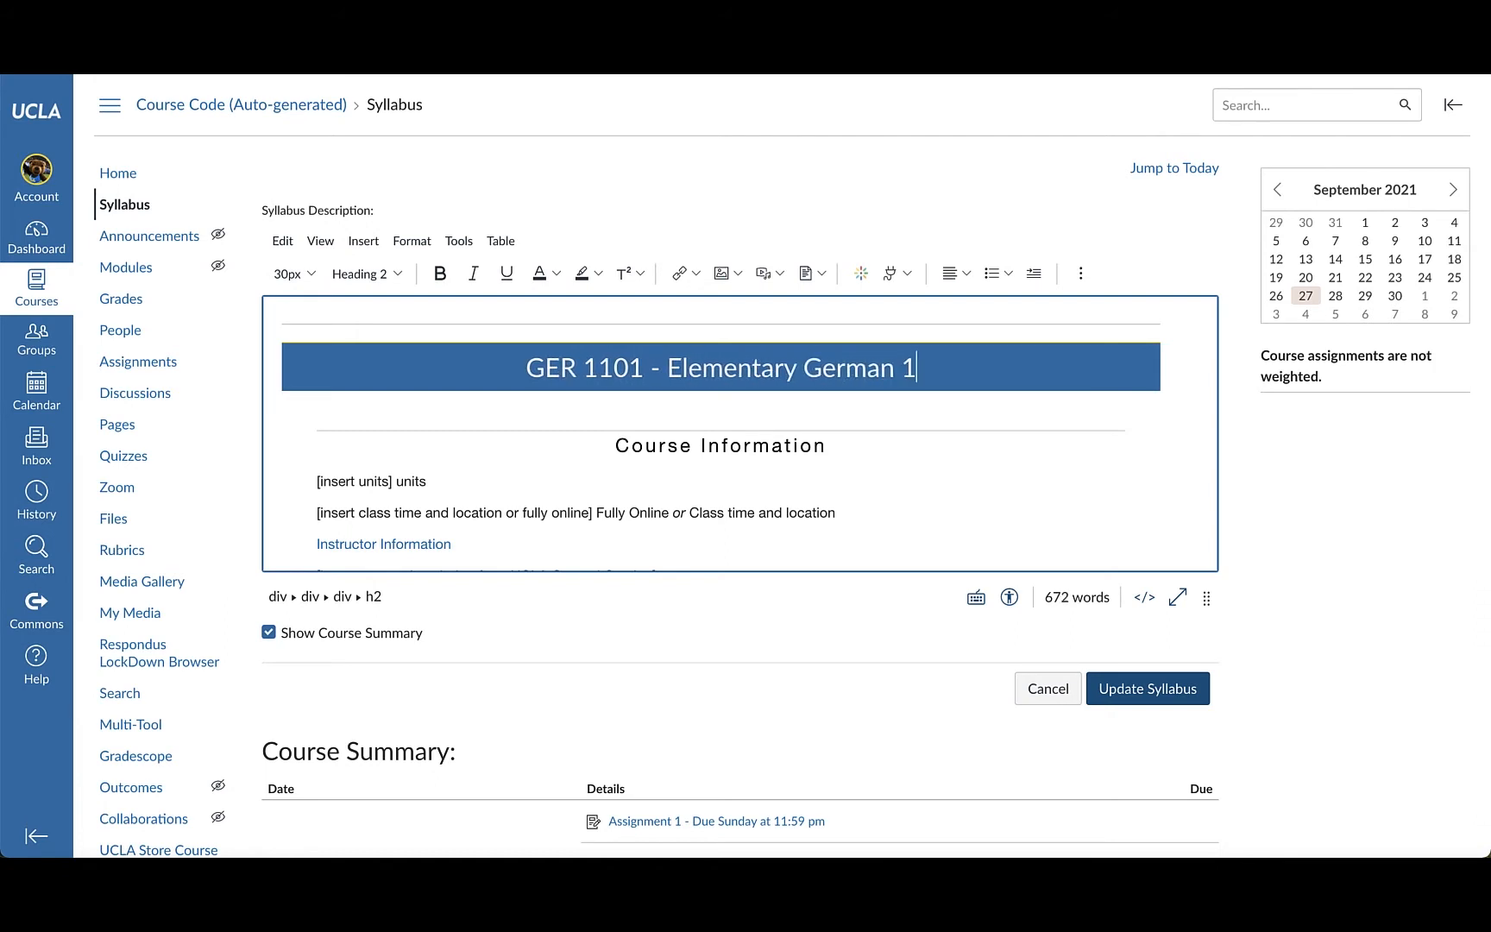
Replace the "[insert units]" placeholder under Course Information with 4.
{"action": "scroll", "coordinate": [653, 482], "scroll_direction": "down", "scroll_amount": 2}
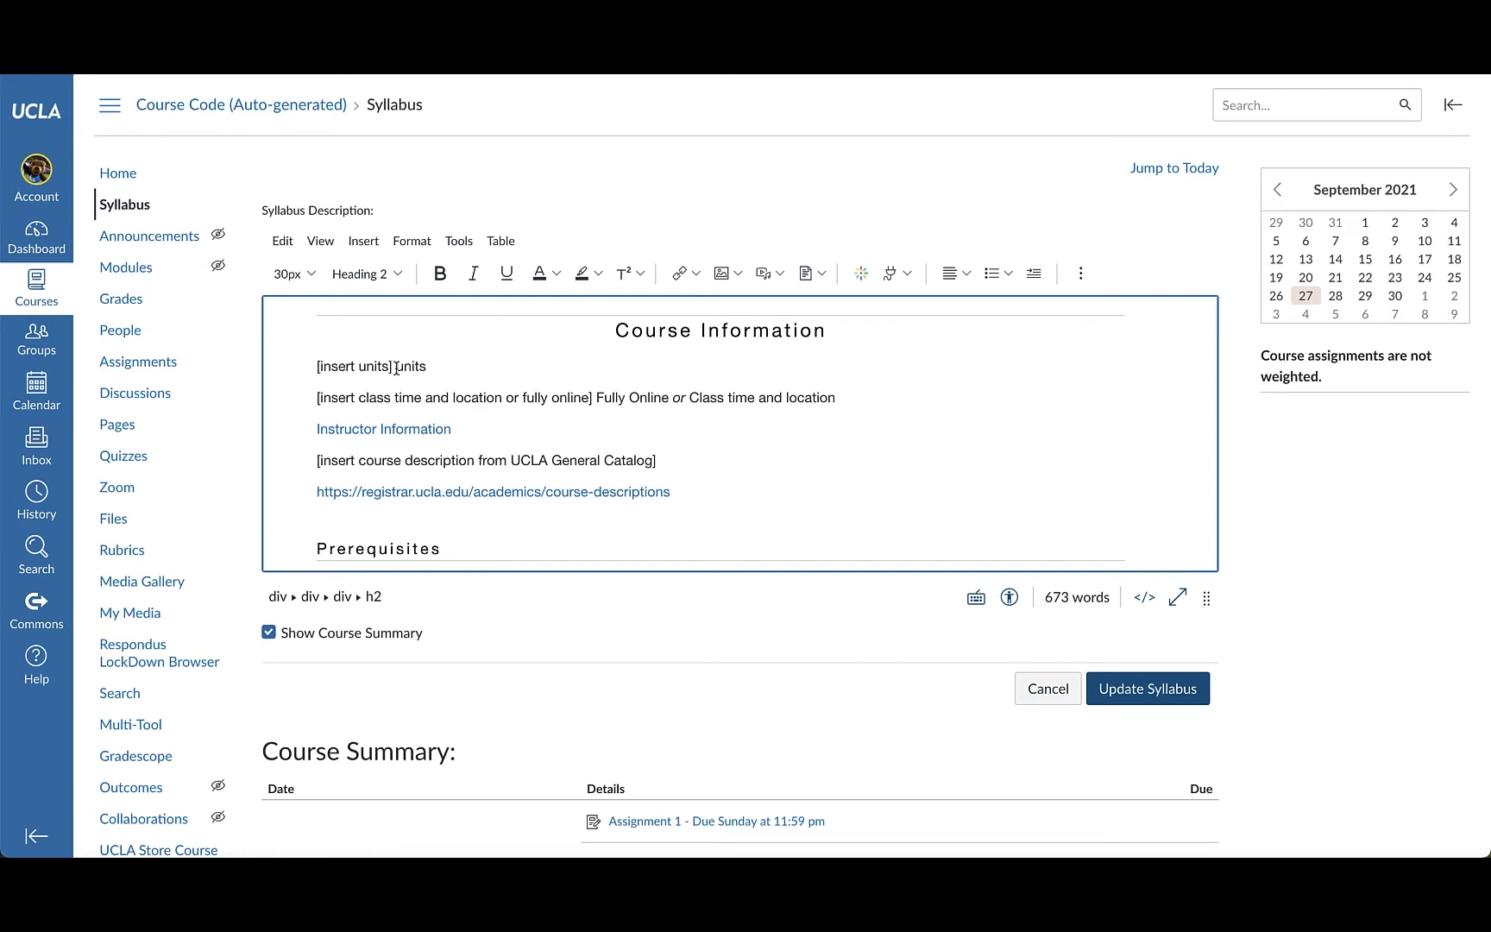
{"action": "left_click_drag", "start_coordinate": [396, 368], "coordinate": [317, 368]}
{"action": "type", "text": "4"}
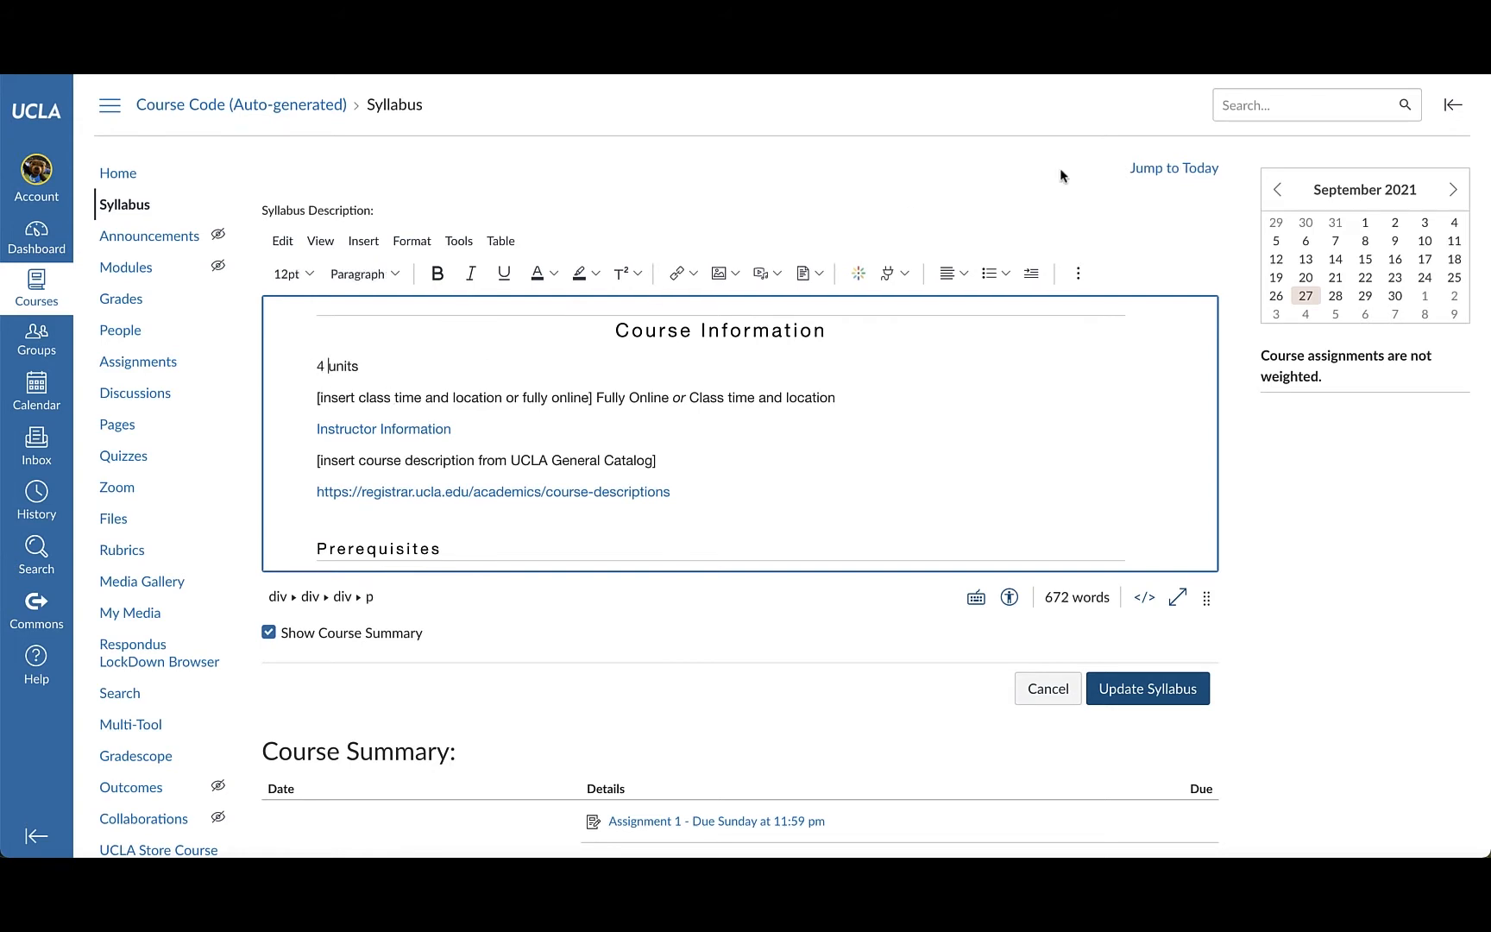
Set the class time line to "Fully Online, meets MWF at 9am PST on Zoom" and the course description to "This is a first-semester German course.".
{"action": "left_click_drag", "start_coordinate": [836, 397], "coordinate": [295, 407]}
{"action": "type", "text": "Fully Online, meets MWF at 9am PST on Zoom"}
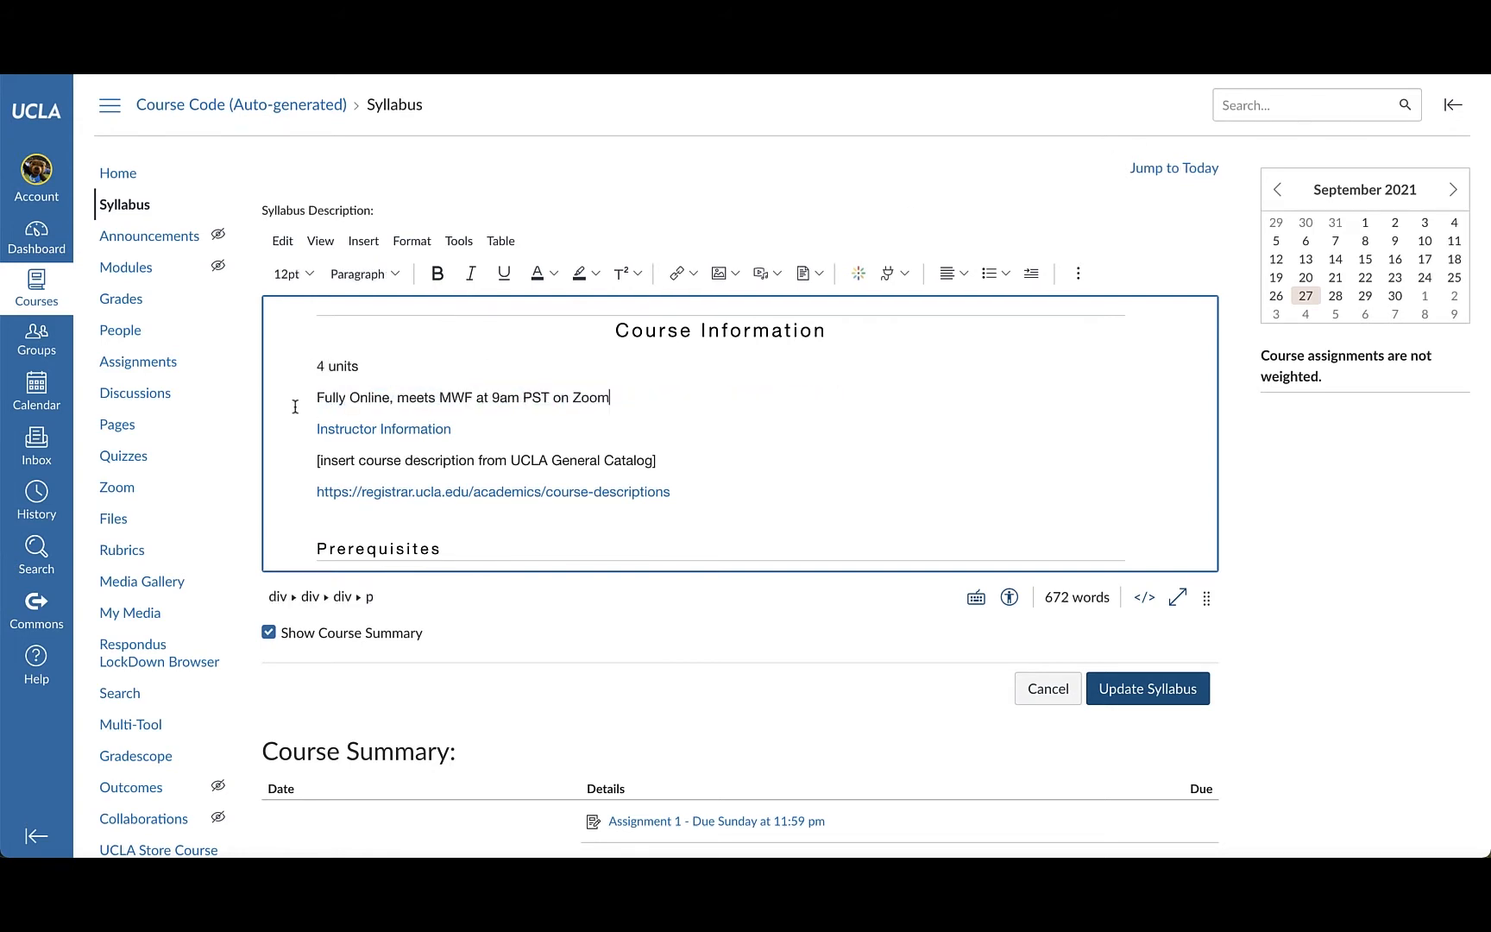
{"action": "left_click_drag", "start_coordinate": [657, 460], "coordinate": [257, 465]}
{"action": "type", "text": "This is a first-semester German course."}
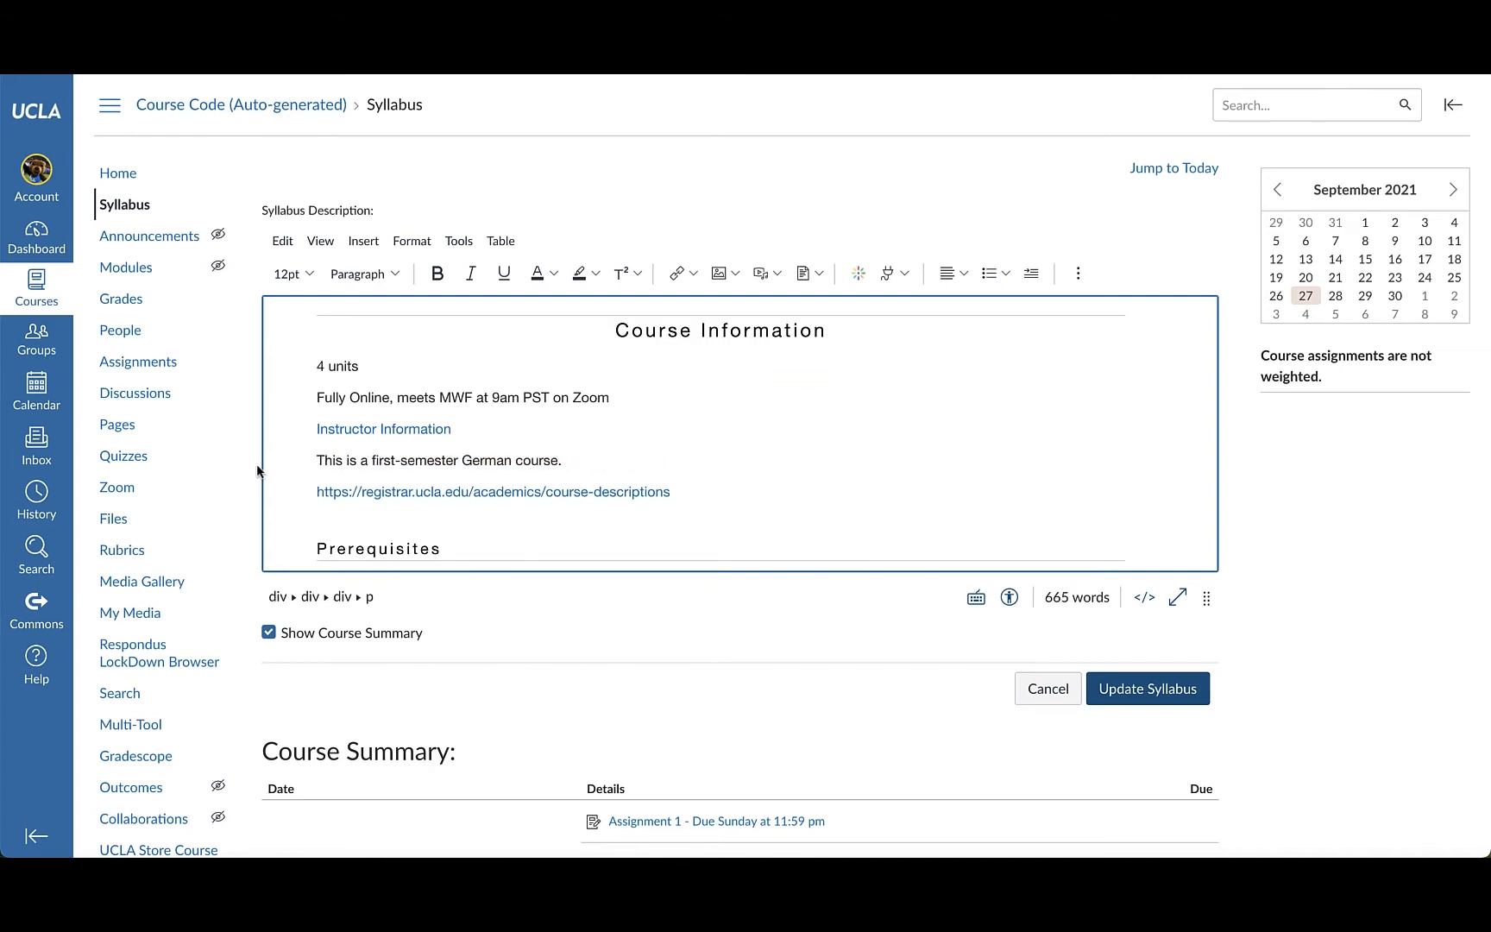
Replace the course prerequisites placeholder with "None." and save the syllabus.
{"action": "scroll", "coordinate": [295, 518], "scroll_direction": "down", "scroll_amount": 1}
{"action": "scroll", "coordinate": [295, 518], "scroll_direction": "down", "scroll_amount": 1}
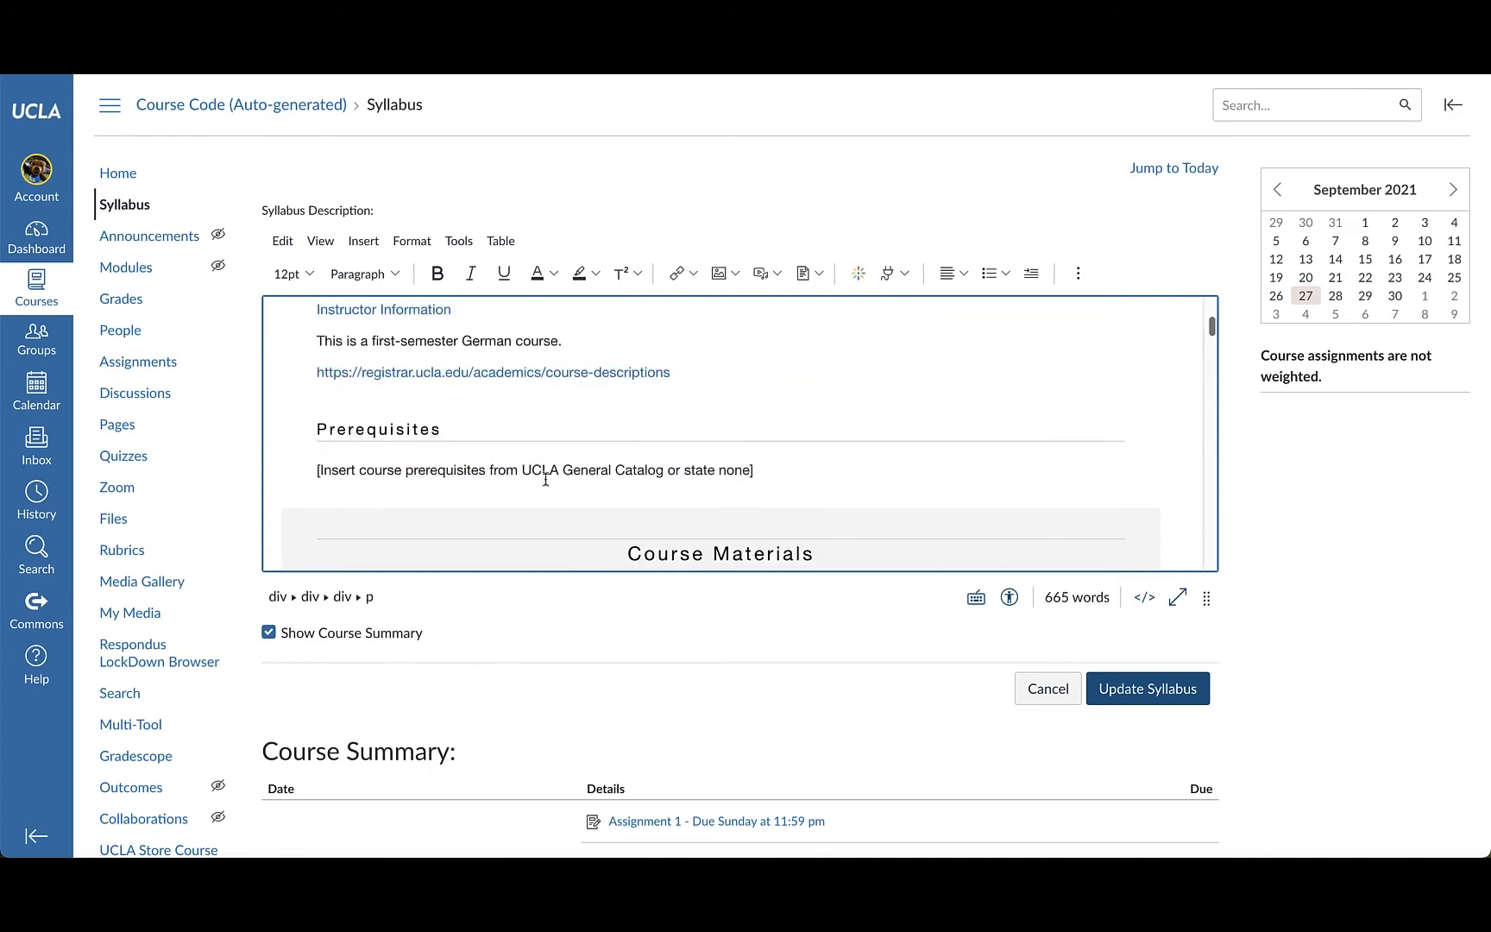
{"action": "left_click_drag", "start_coordinate": [757, 470], "coordinate": [308, 476]}
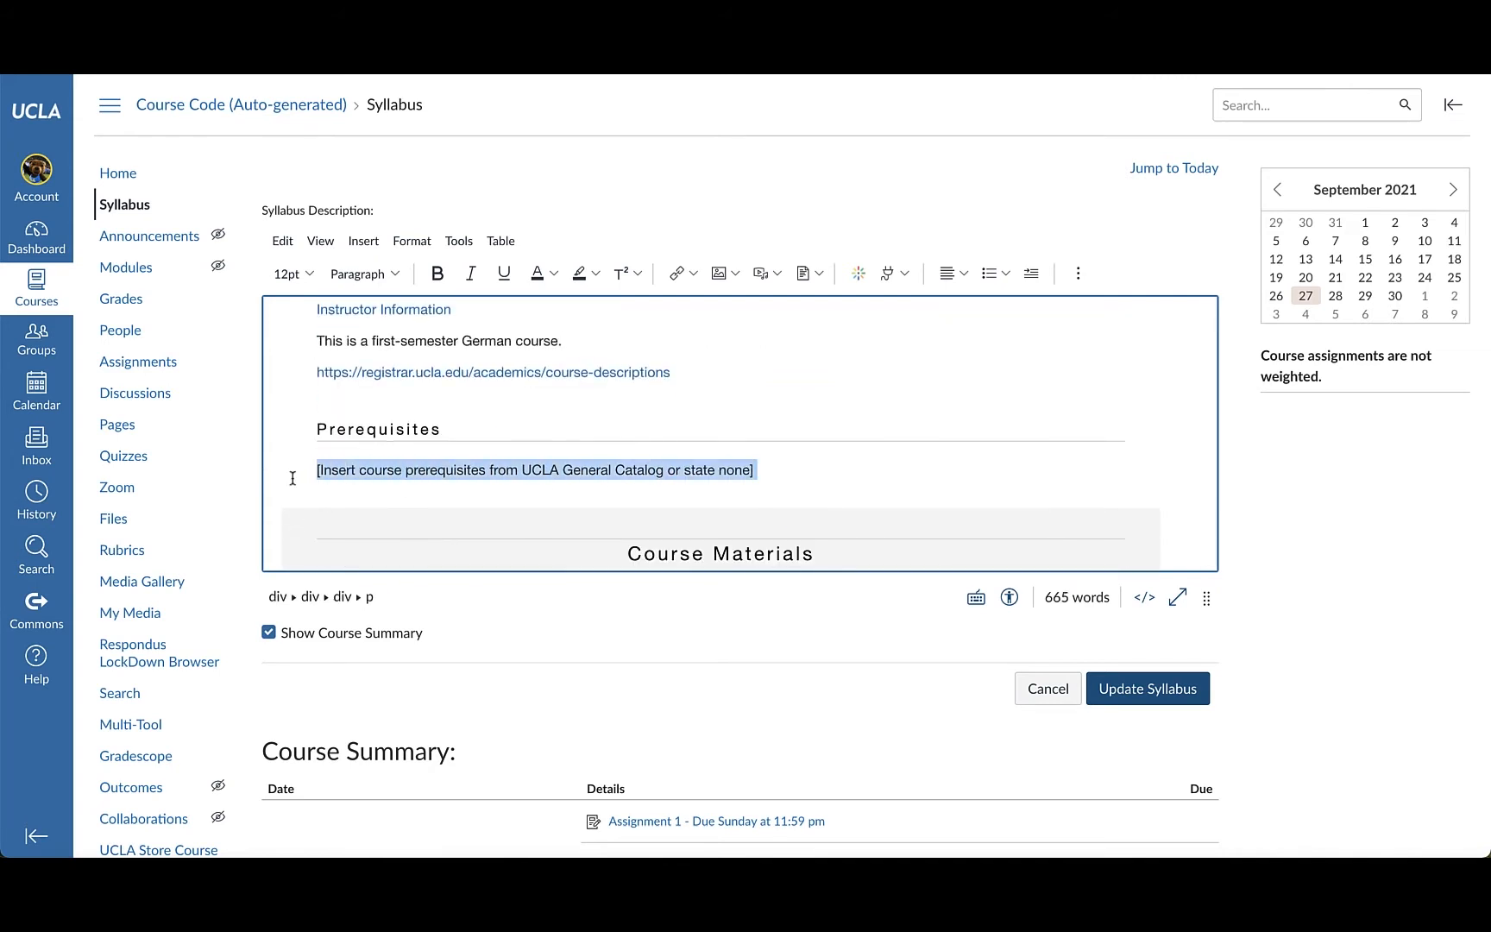
{"action": "type", "text": "None."}
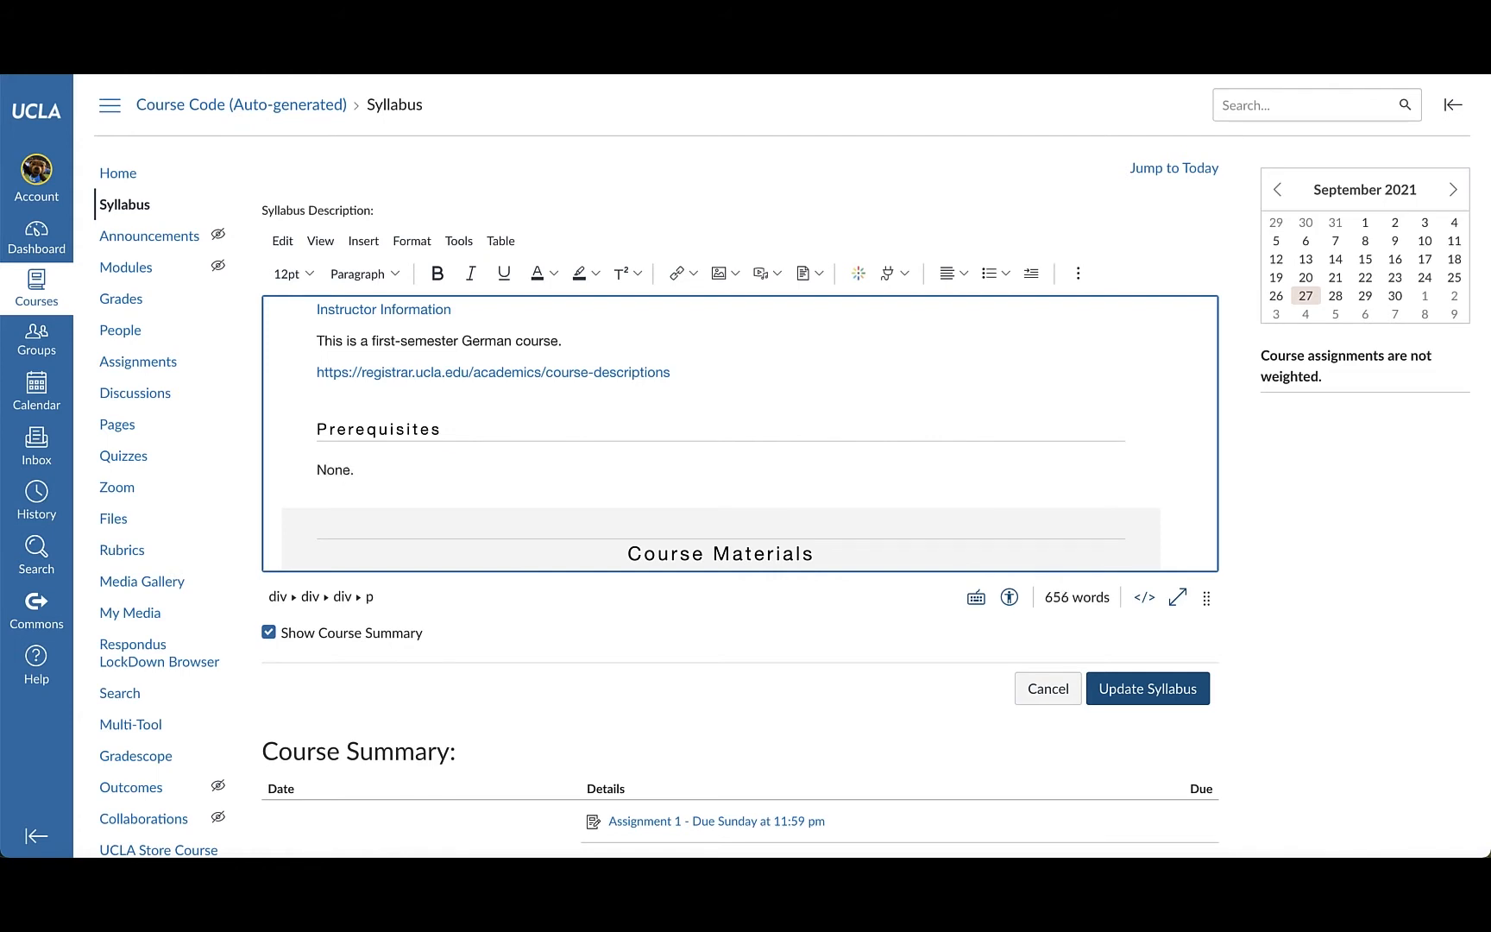
{"action": "left_click", "coordinate": [1133, 693]}
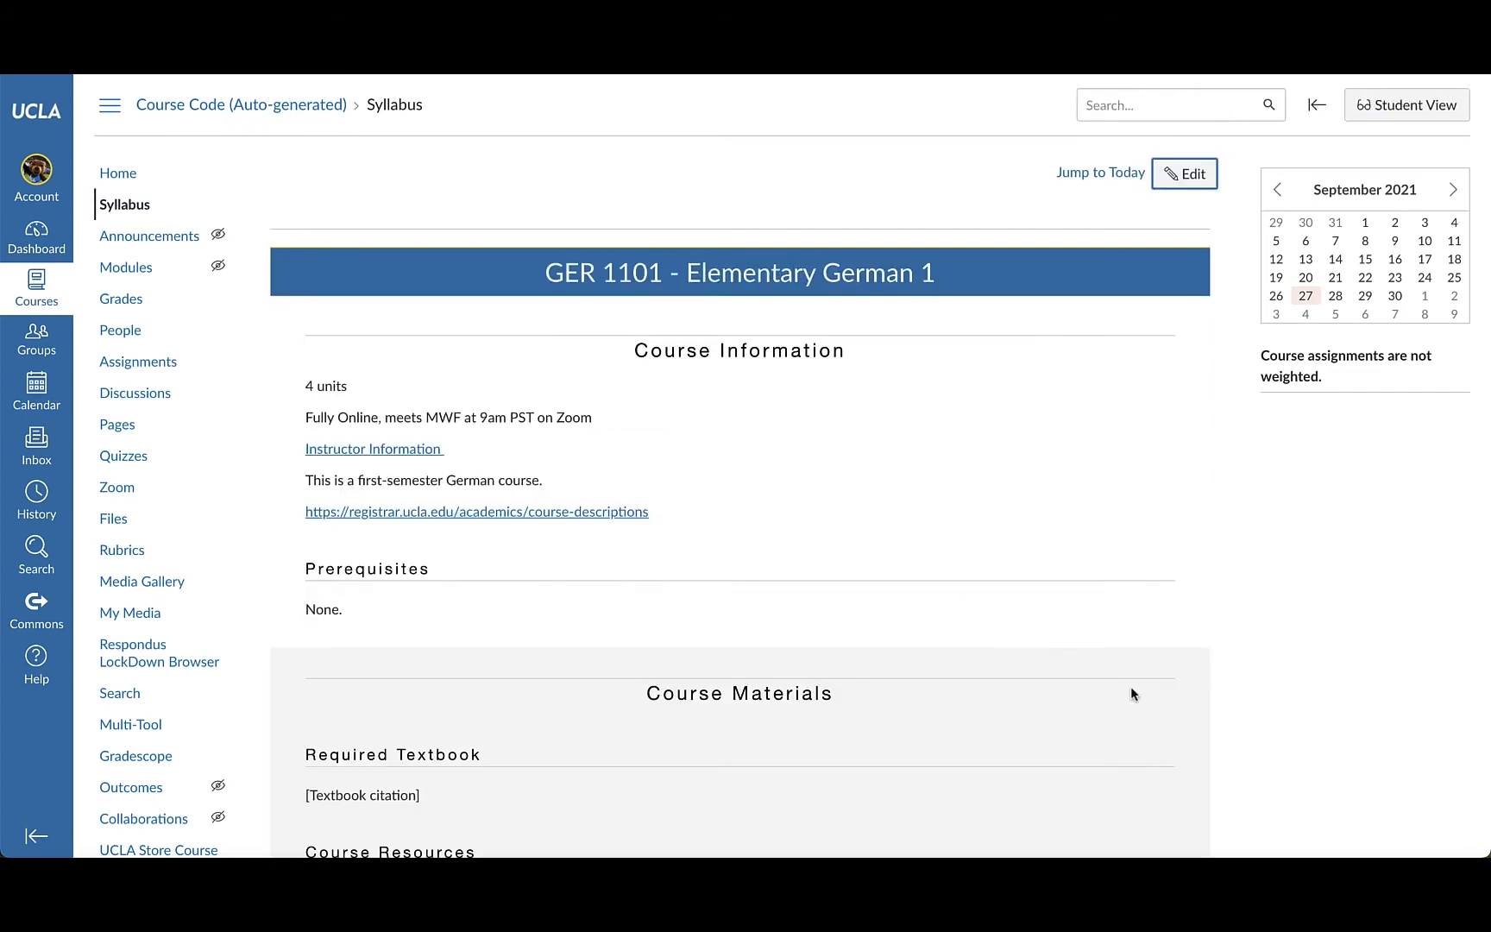
Reopen the syllabus for editing and replace the textbook citation placeholder with the author's name and "Auf geht's! Beginning German Language and Culture, 4th ed.".
{"action": "left_click", "coordinate": [1187, 182]}
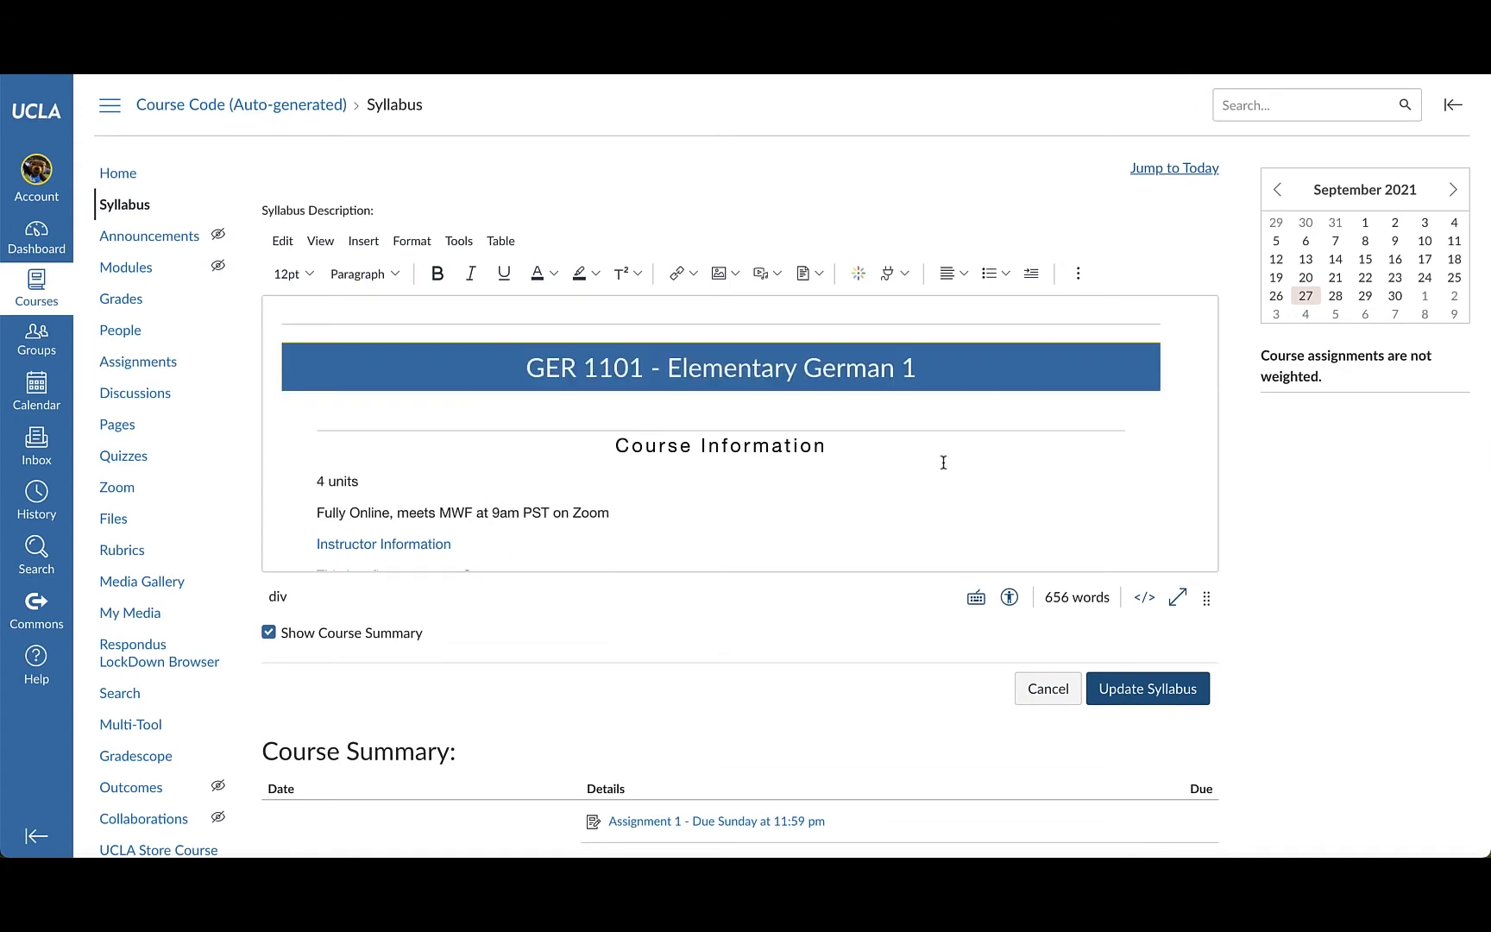
{"action": "scroll", "coordinate": [443, 440], "scroll_direction": "down", "scroll_amount": 5}
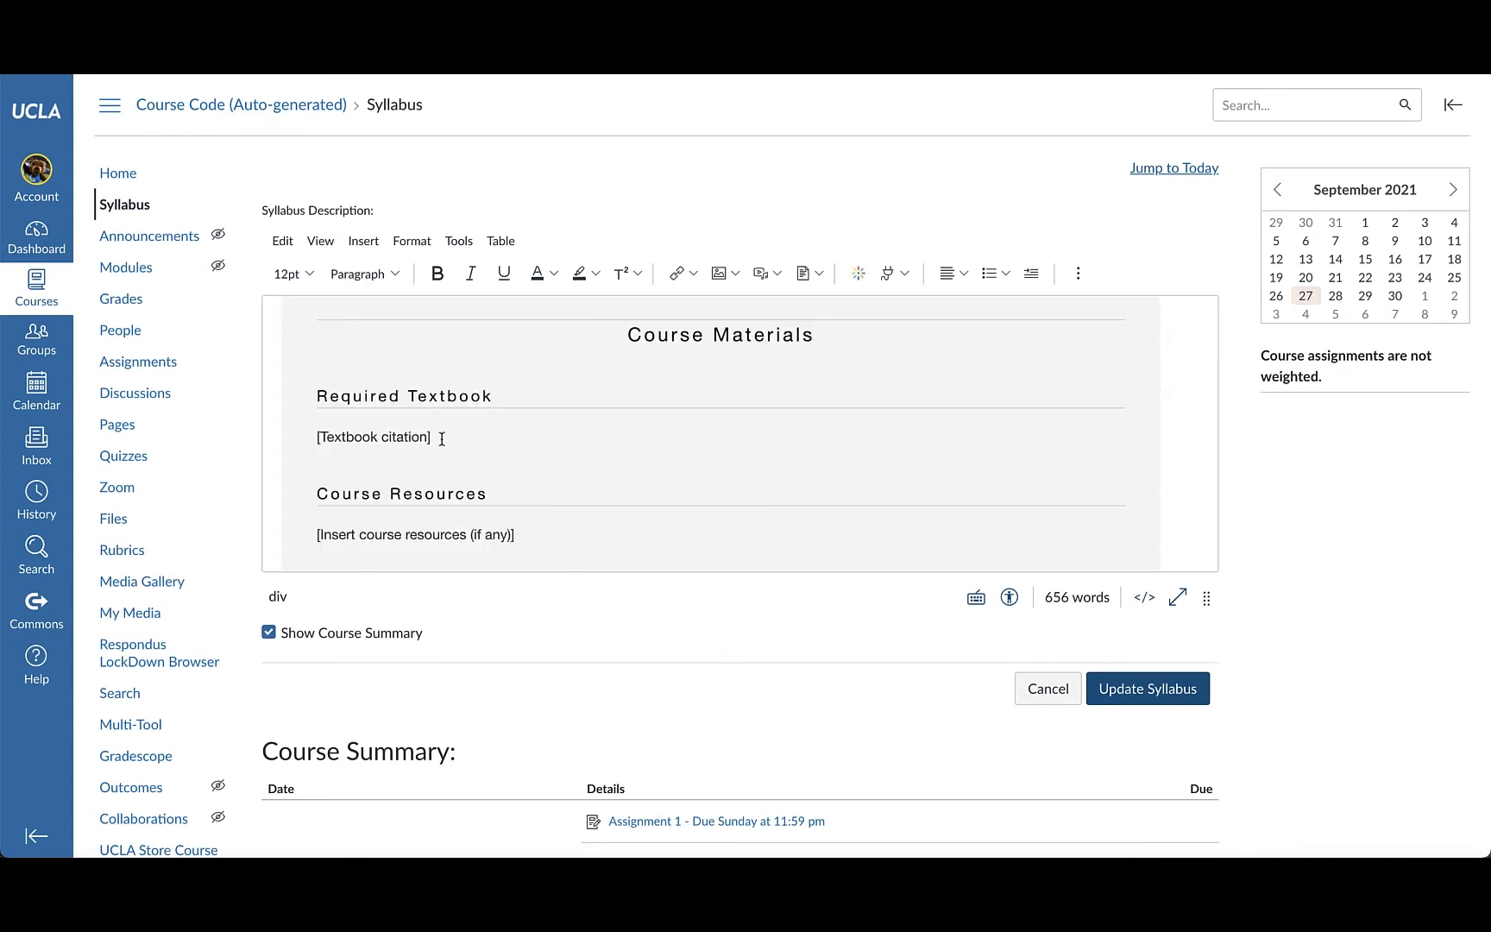
{"action": "left_click", "coordinate": [441, 439]}
{"action": "left_click_drag", "start_coordinate": [432, 439], "coordinate": [306, 438]}
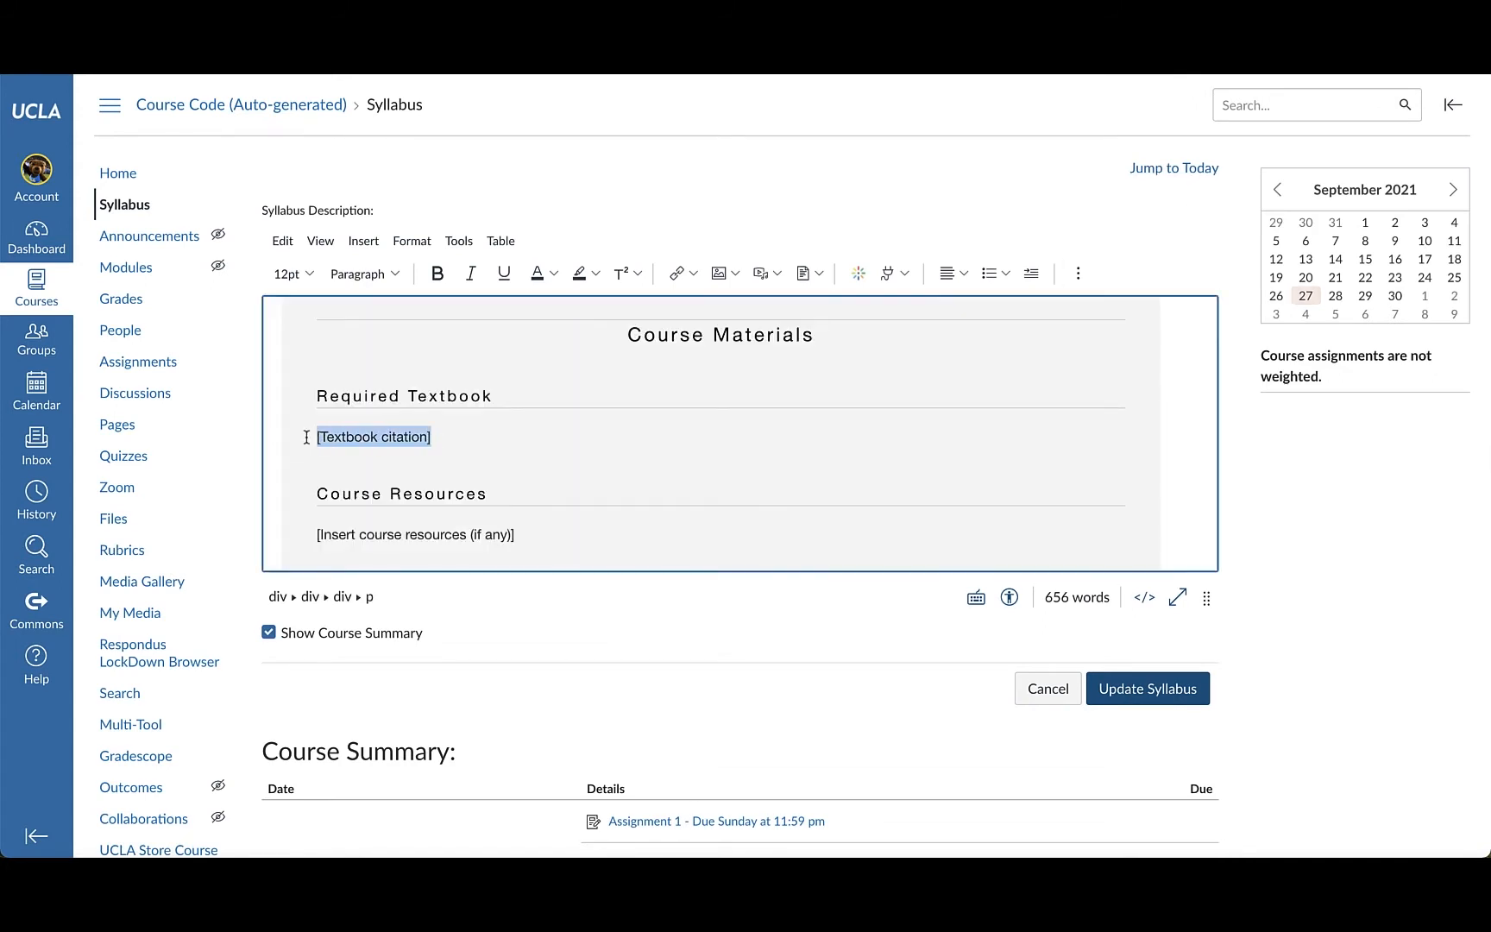
{"action": "type", "text": "Forester, Lee. Auf geht's! Beginning German Language and Culture, 4th ed."}
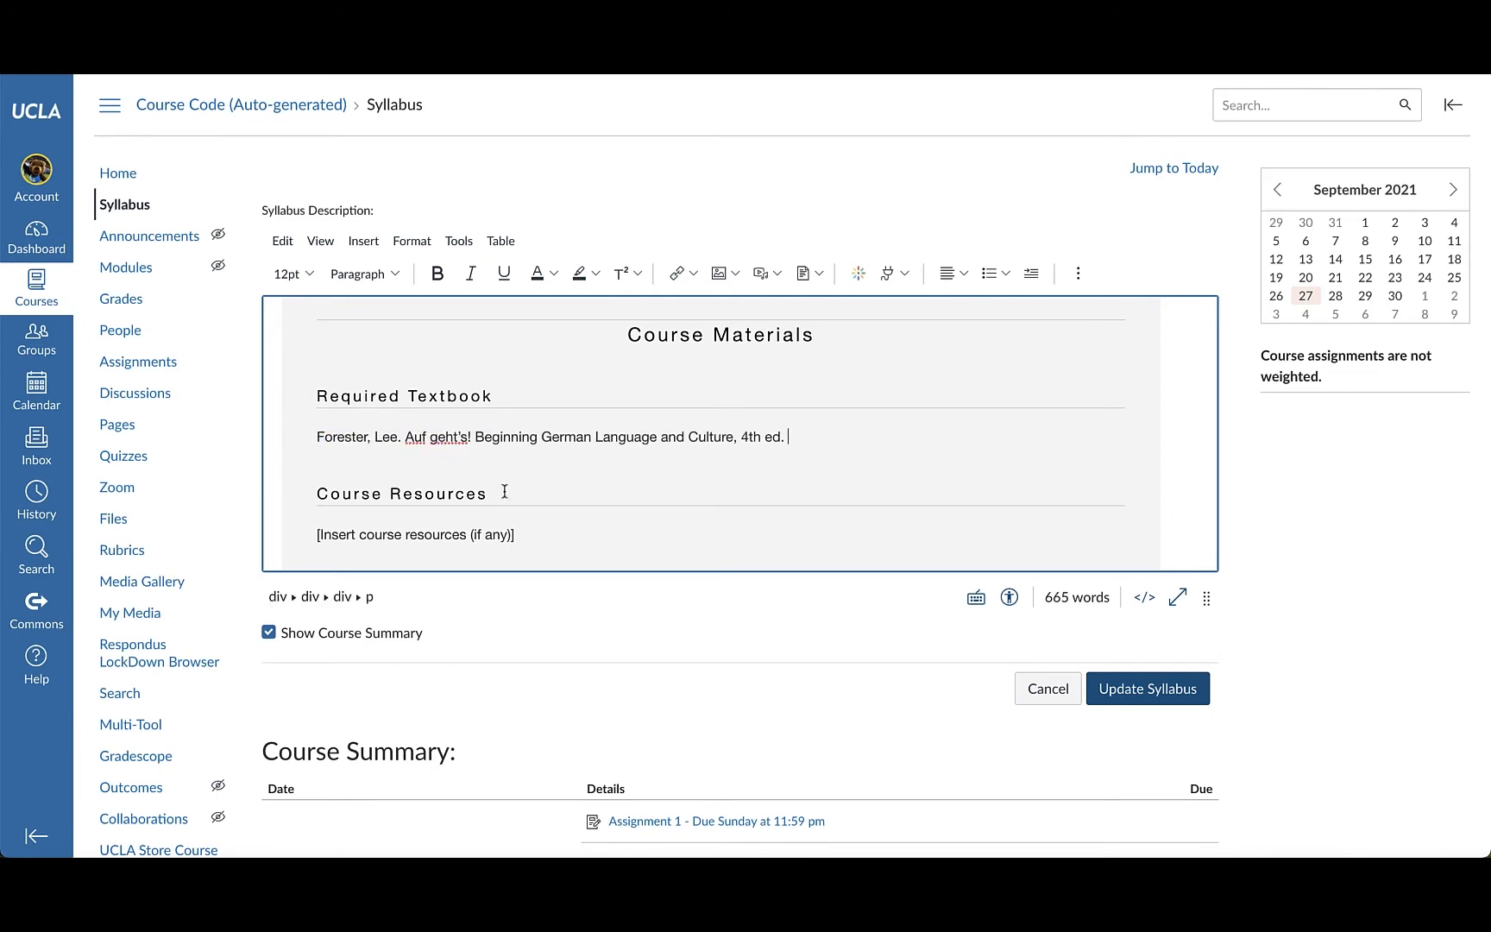
Delete the Course Resources heading together with its placeholder text from the Course Materials section.
{"action": "scroll", "coordinate": [553, 510], "scroll_direction": "down", "scroll_amount": 1}
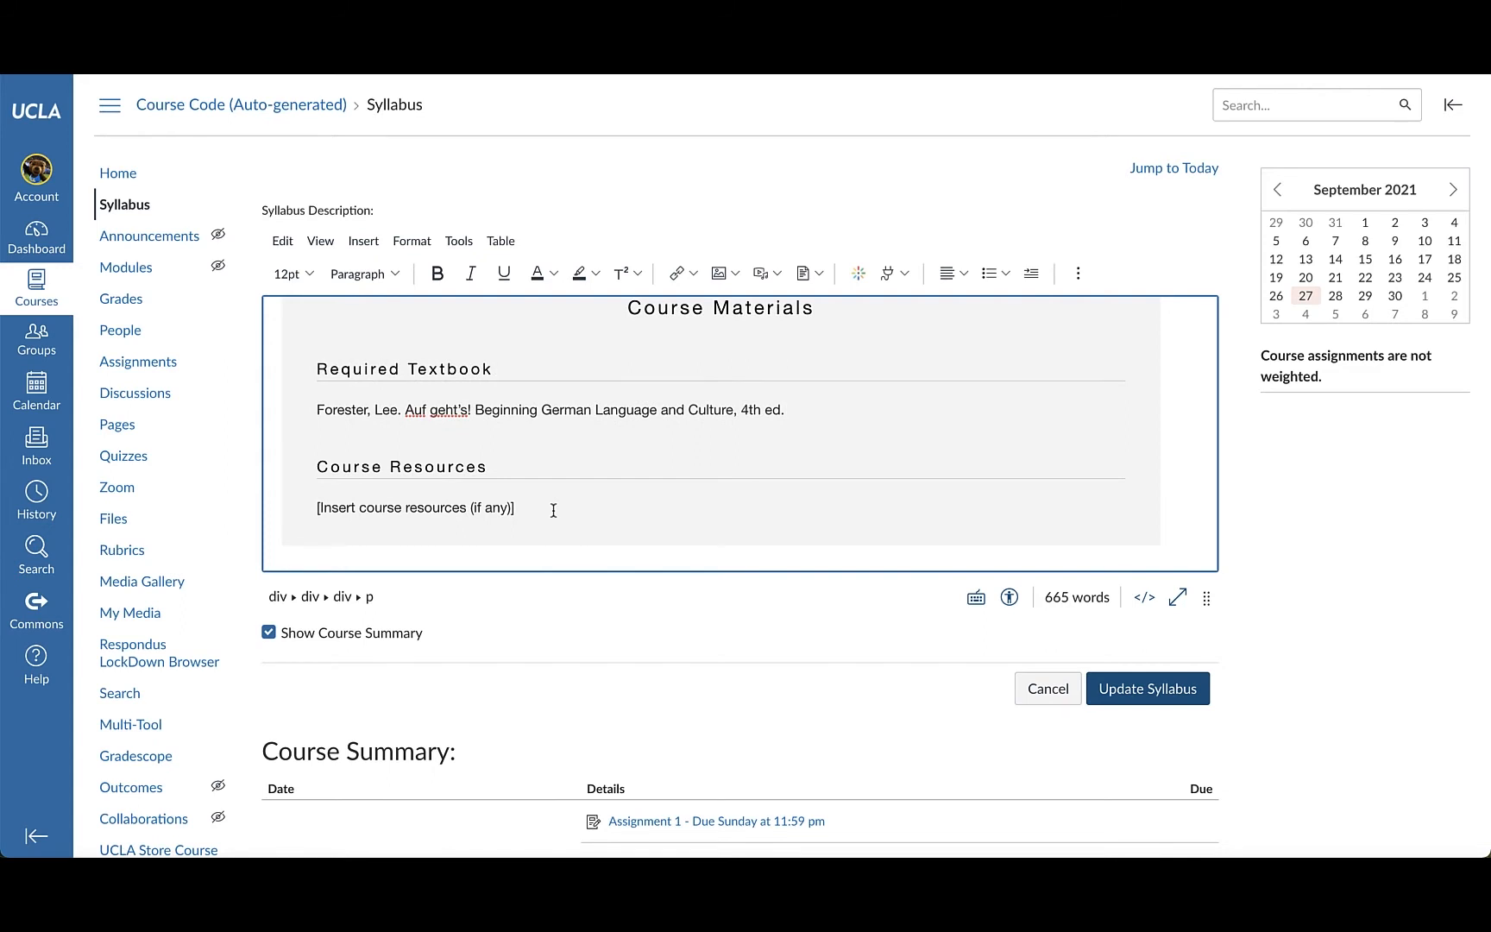
{"action": "left_click_drag", "start_coordinate": [535, 509], "coordinate": [311, 460]}
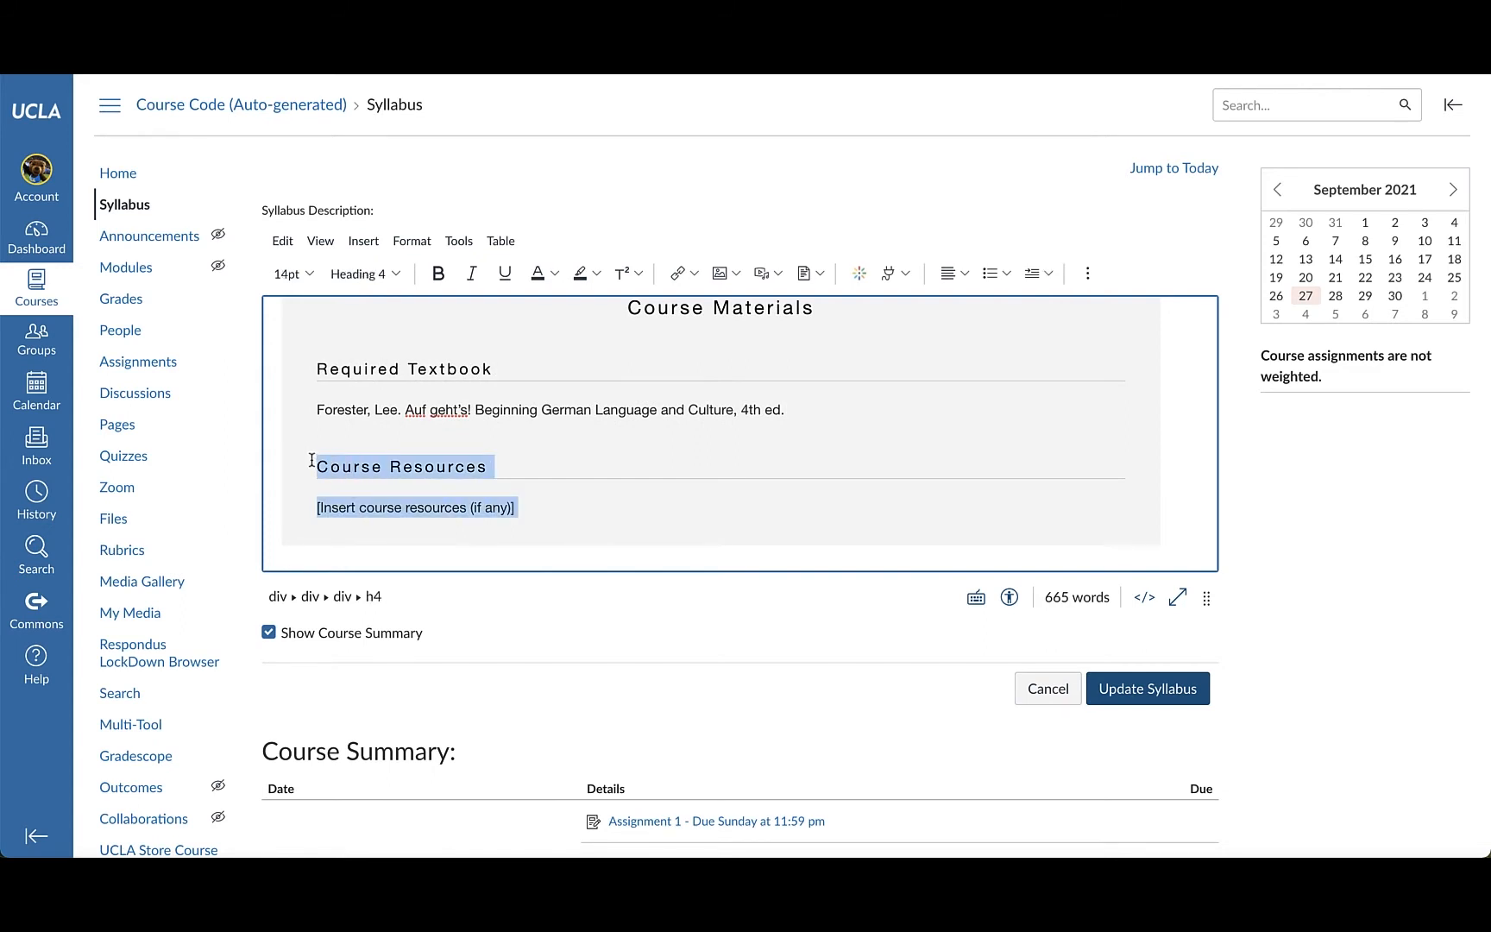
{"action": "key", "text": "BackSpace"}
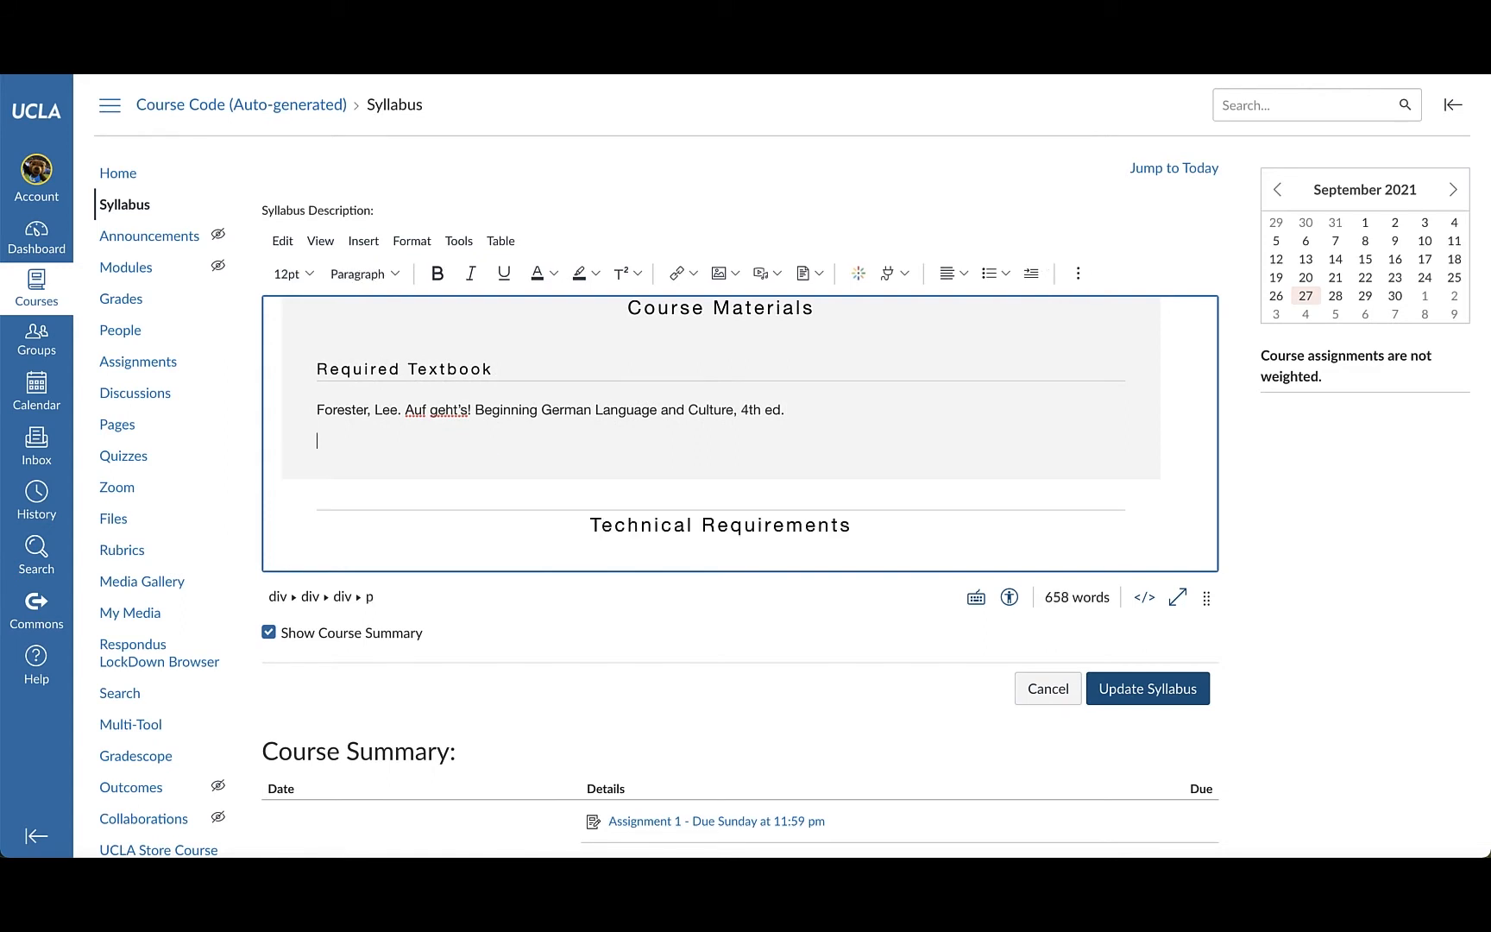
Replace the first item of the Course Outcomes list with "Identify simple past verbs.".
{"action": "scroll", "coordinate": [393, 465], "scroll_direction": "down", "scroll_amount": 3}
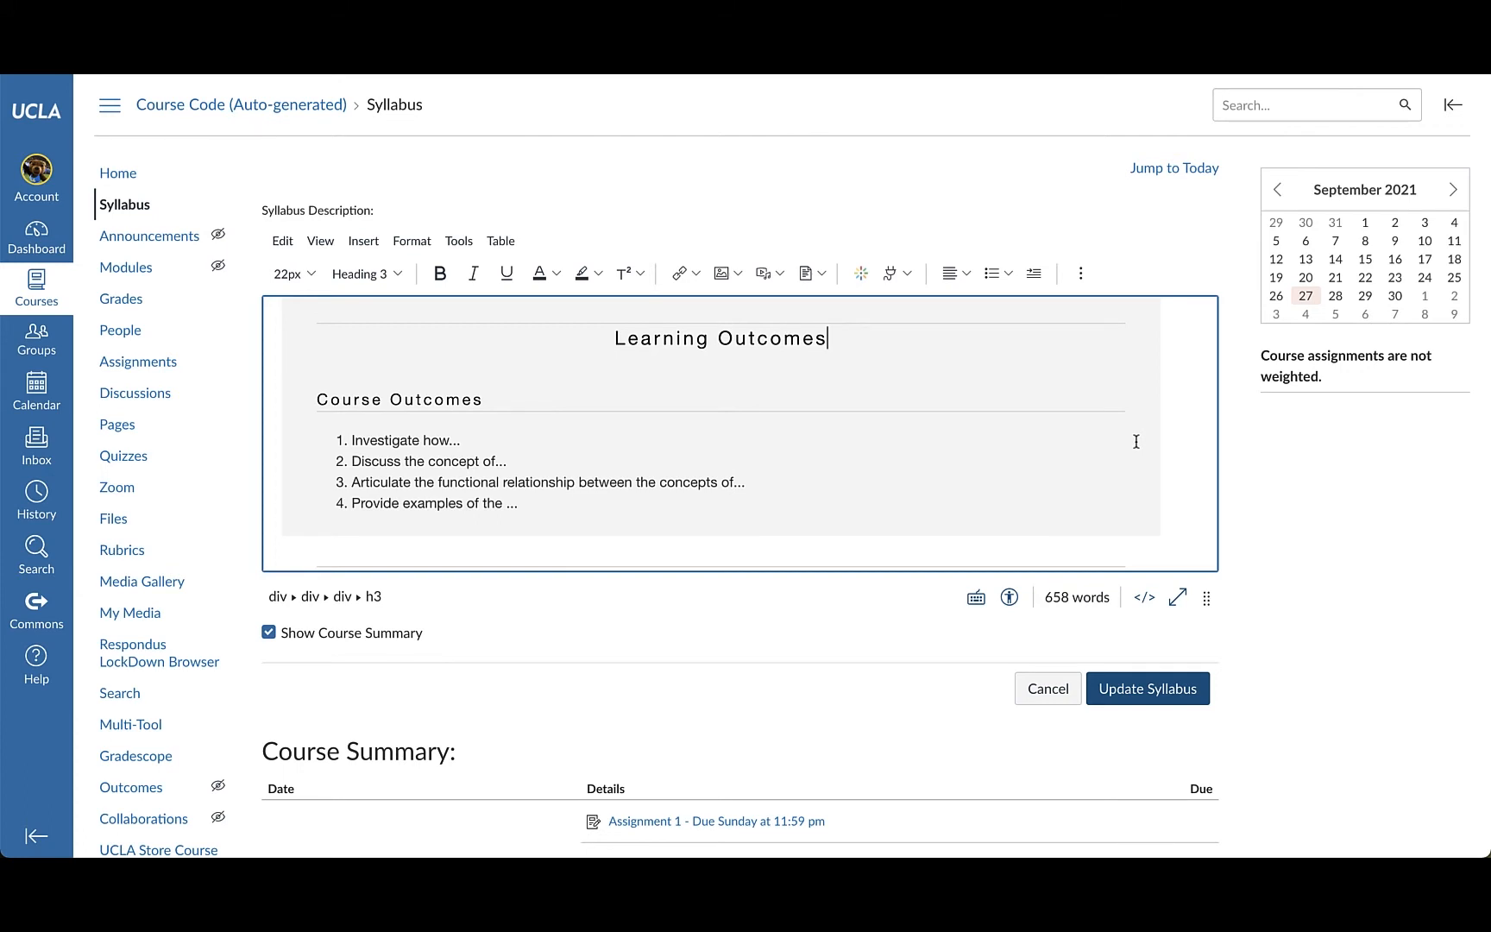
{"action": "left_click_drag", "start_coordinate": [461, 440], "coordinate": [351, 449]}
{"action": "type", "text": "Identify simpl"}
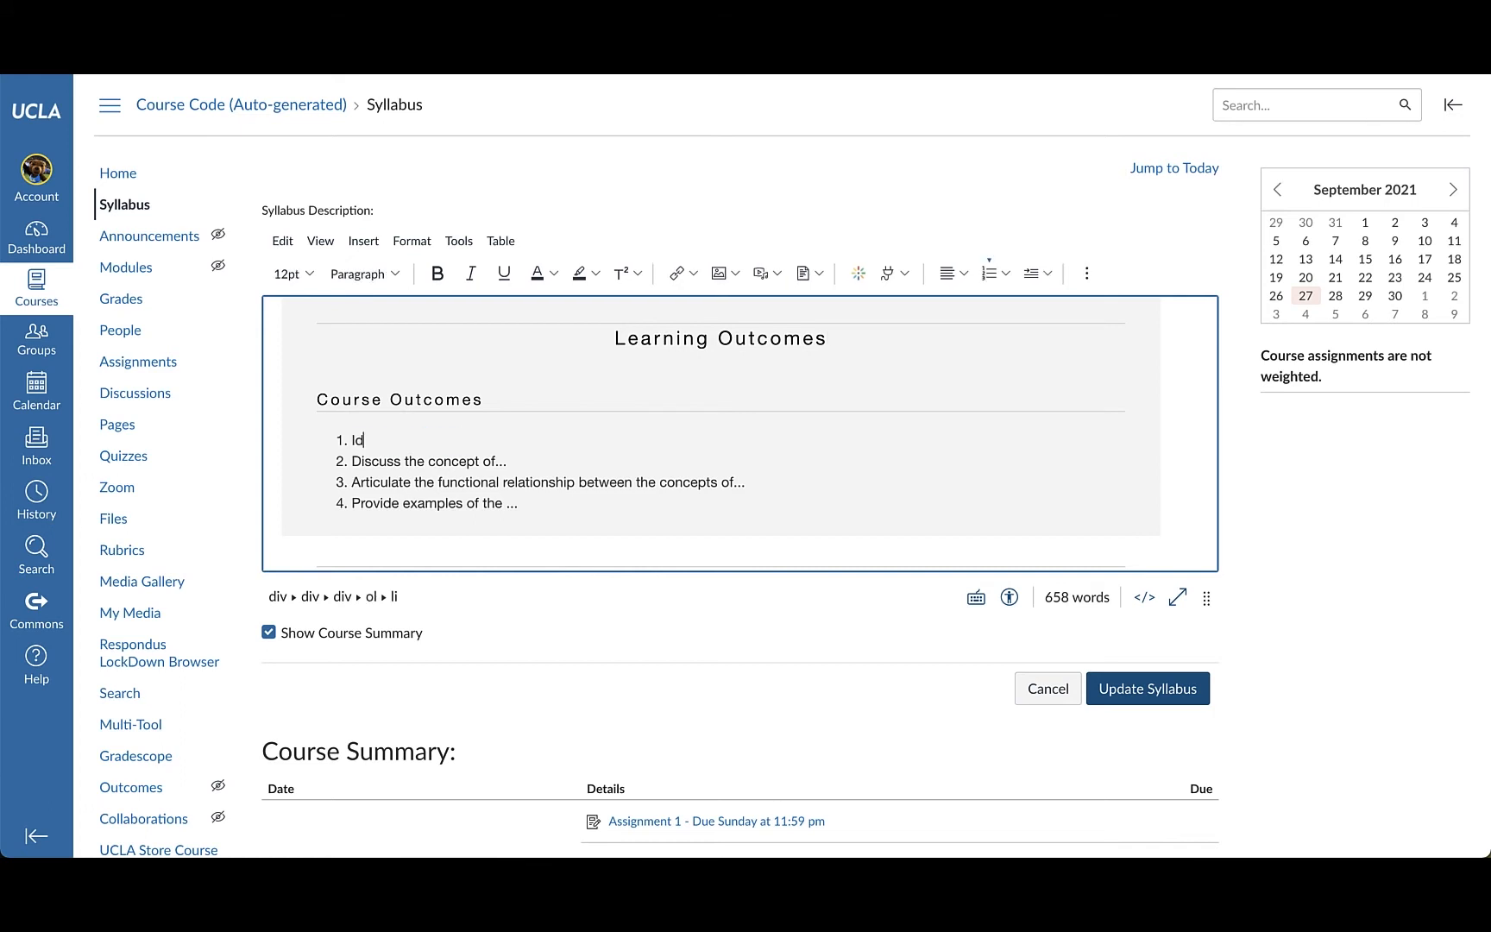
{"action": "type", "text": "e past verbs."}
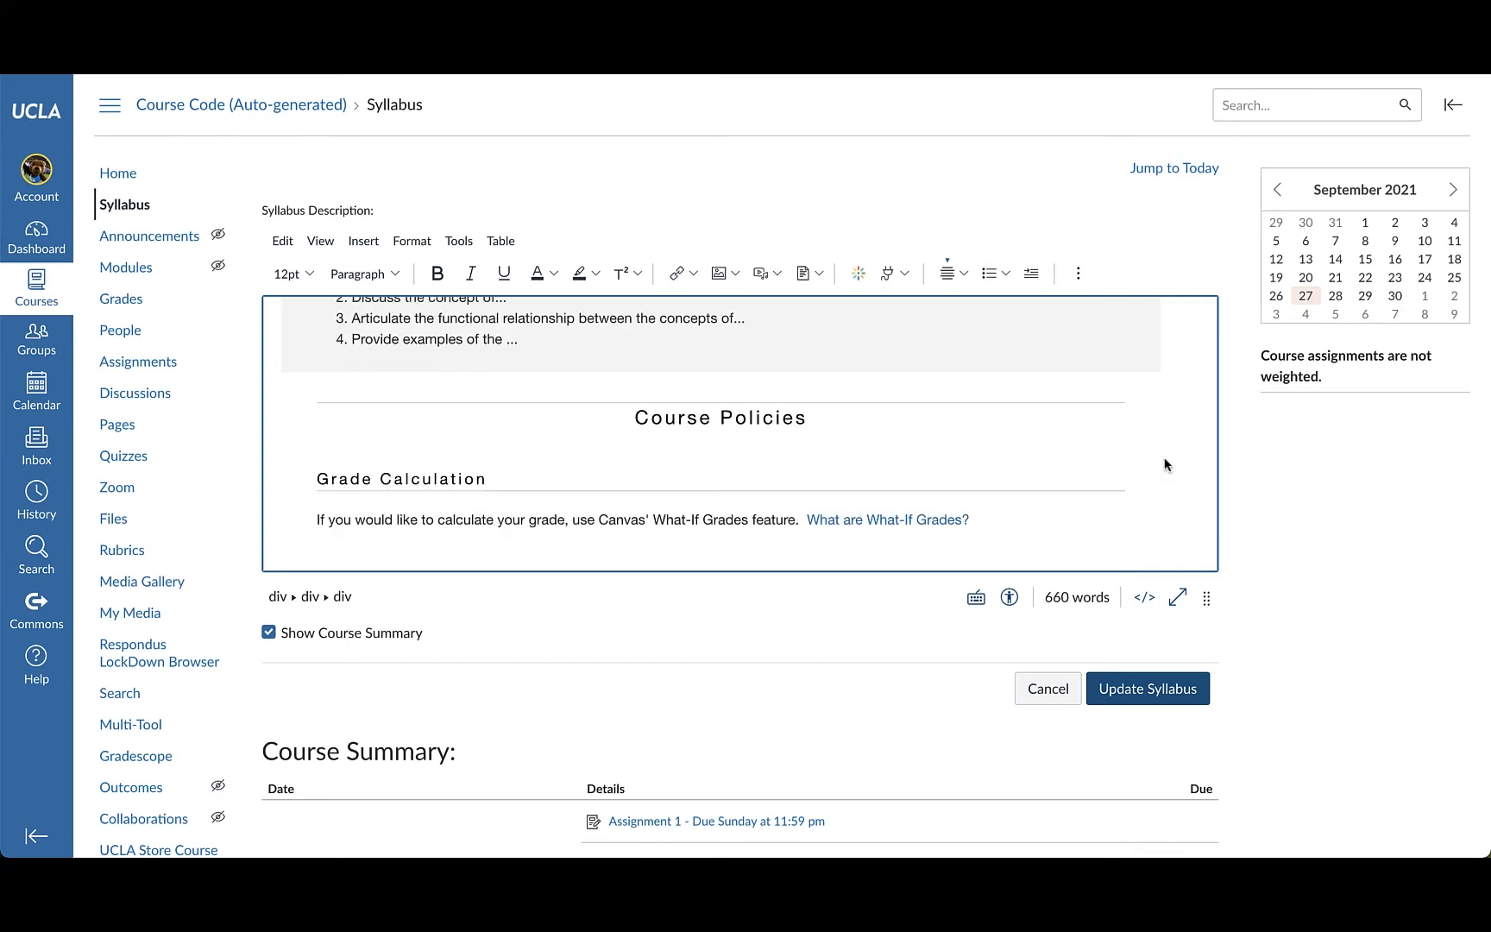
In the Letter Grade Scheme table, set the A grade's lower limit to 92% and lower the A- grade's upper limit accordingly.
{"action": "scroll", "coordinate": [1164, 465], "scroll_direction": "down", "scroll_amount": 1}
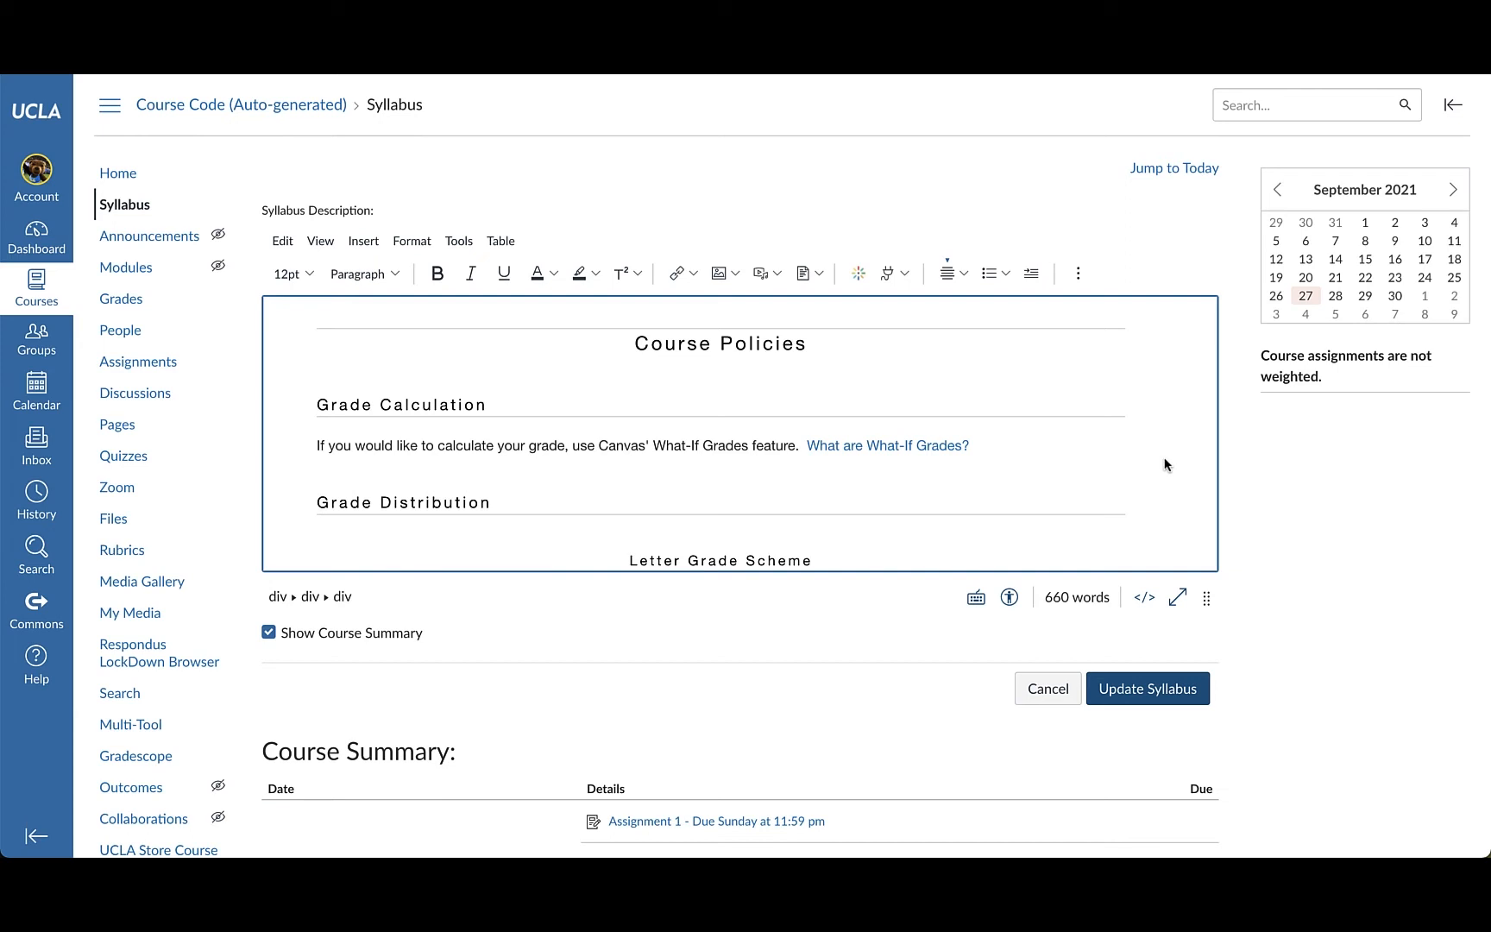
{"action": "scroll", "coordinate": [1164, 464], "scroll_direction": "down", "scroll_amount": 5}
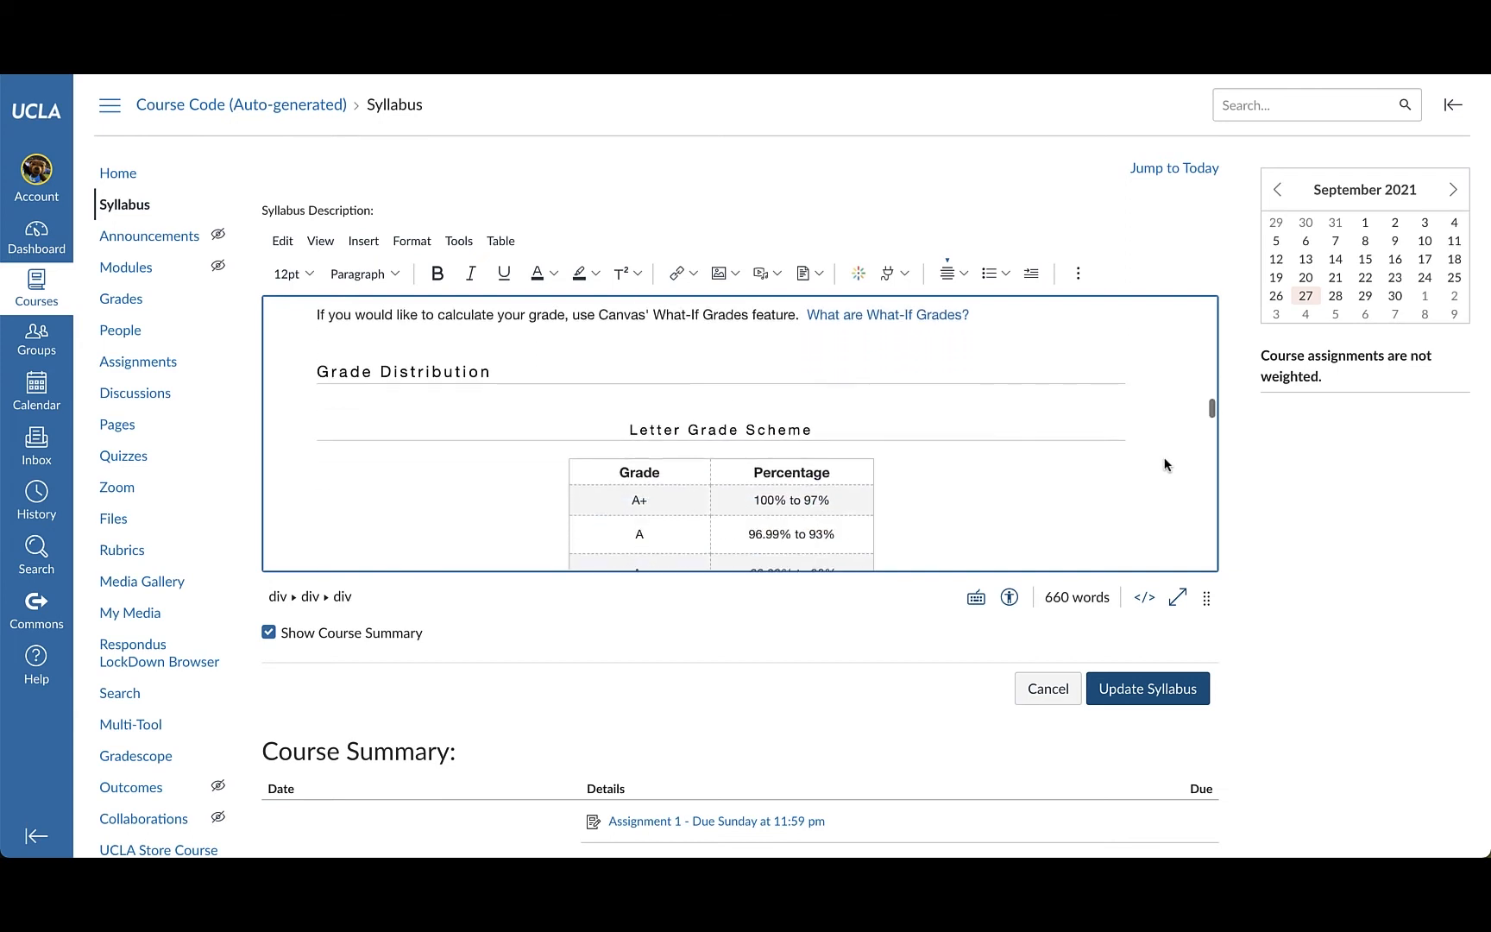
{"action": "scroll", "coordinate": [1164, 464], "scroll_direction": "down", "scroll_amount": 1}
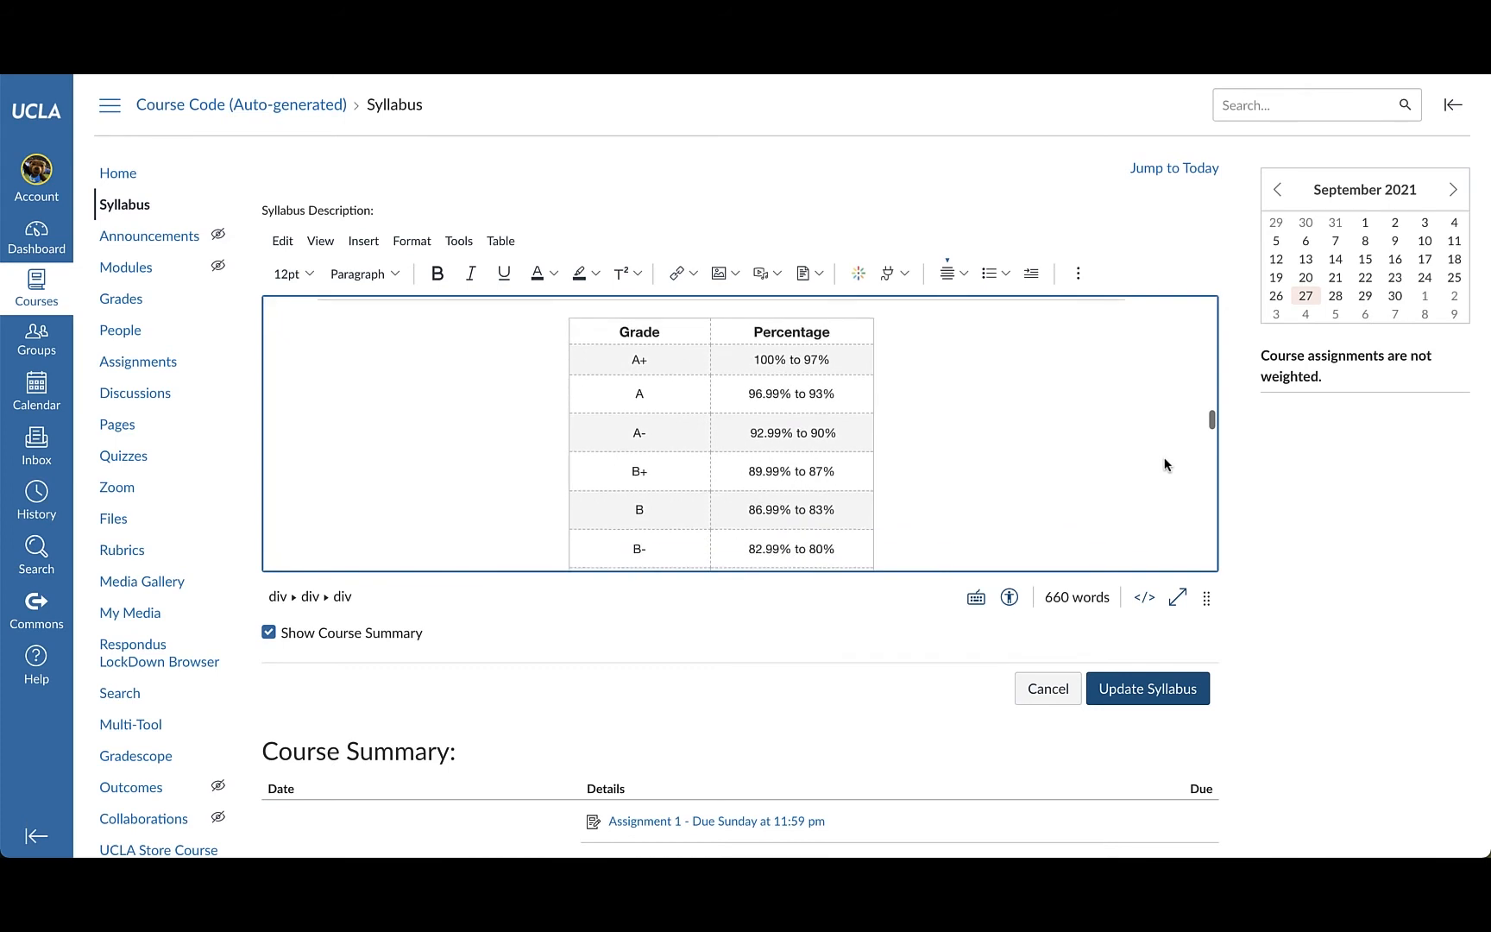
{"action": "scroll", "coordinate": [1164, 464], "scroll_direction": "up", "scroll_amount": 1}
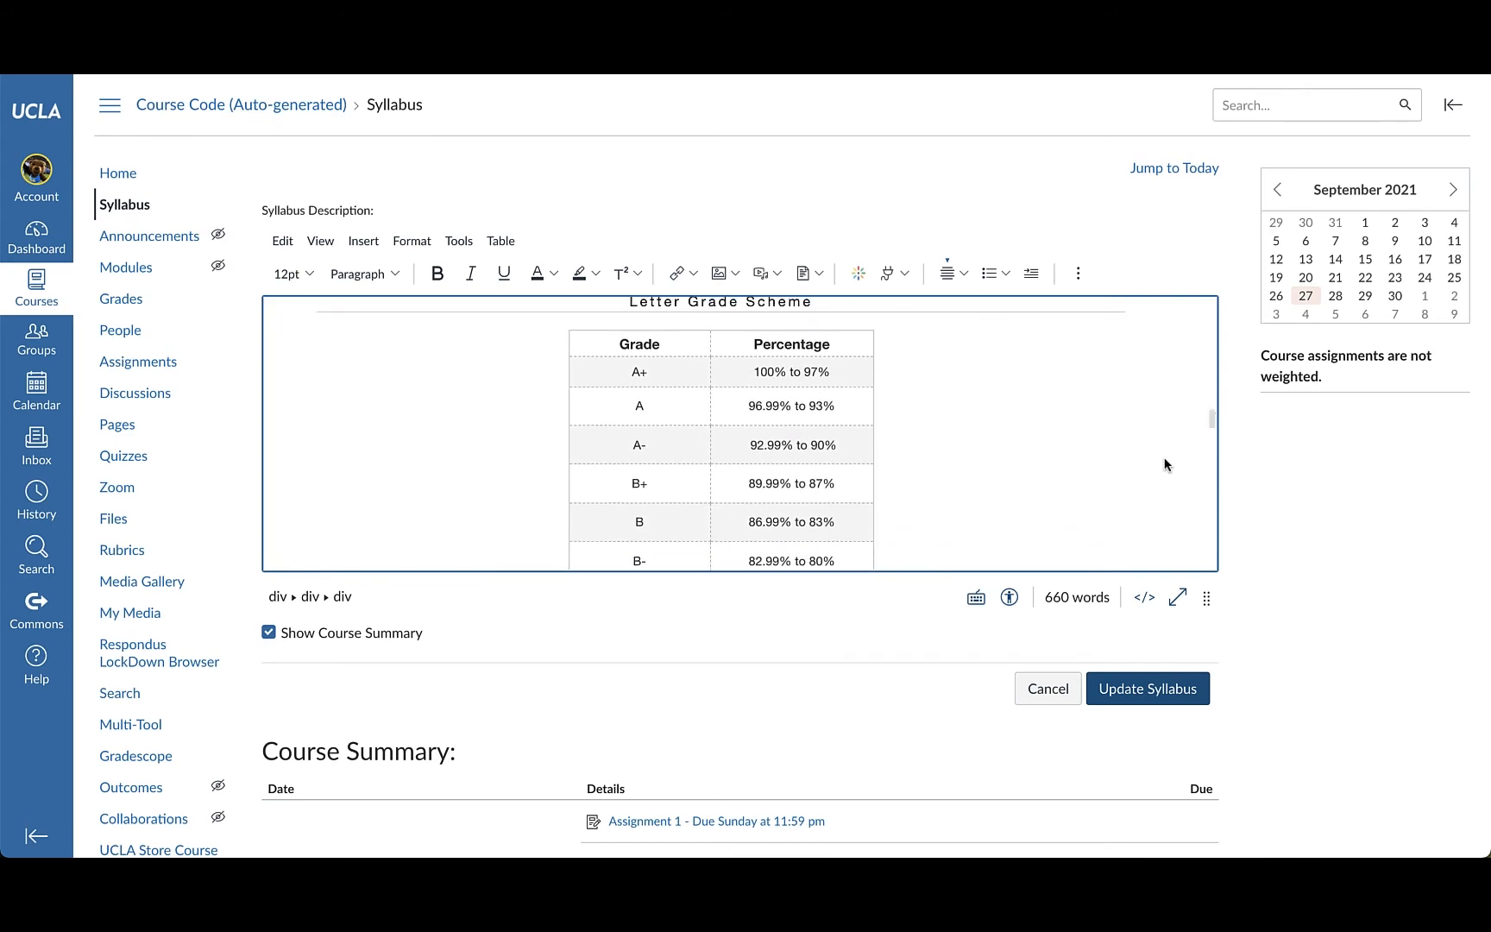
{"action": "left_click", "coordinate": [819, 399]}
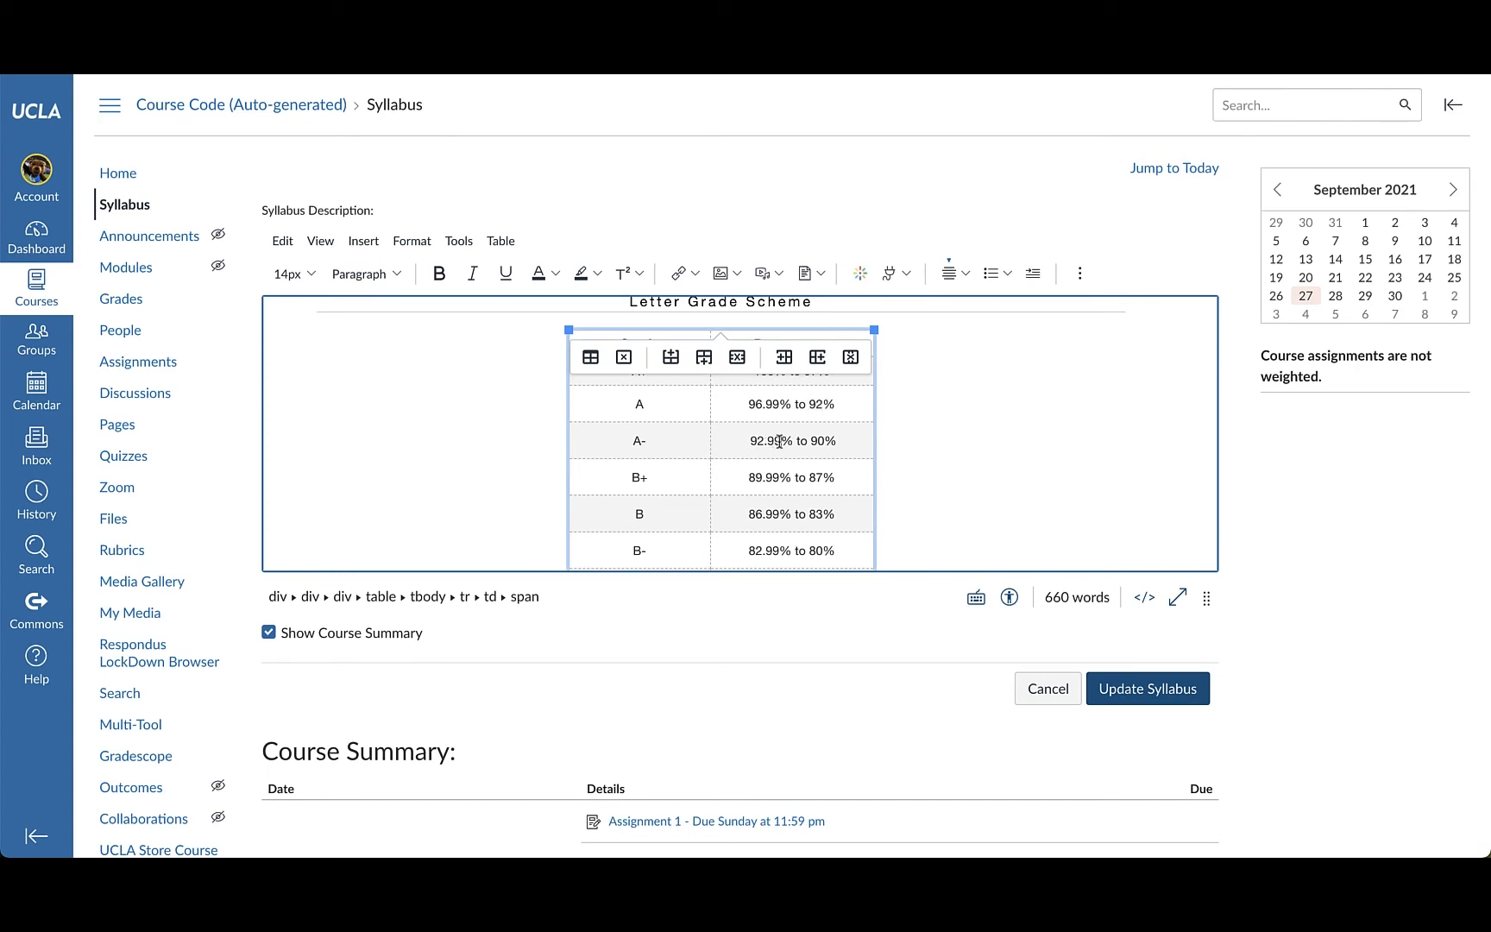
{"action": "left_click_drag", "start_coordinate": [781, 442], "coordinate": [759, 441]}
{"action": "type", "text": "1"}
{"action": "left_click", "coordinate": [933, 450]}
Replace the late policy placeholder with "No points will be taken off for late homework submissions." and add an empty line below it.
{"action": "scroll", "coordinate": [966, 423], "scroll_direction": "down", "scroll_amount": 7}
{"action": "scroll", "coordinate": [966, 422], "scroll_direction": "down", "scroll_amount": 2}
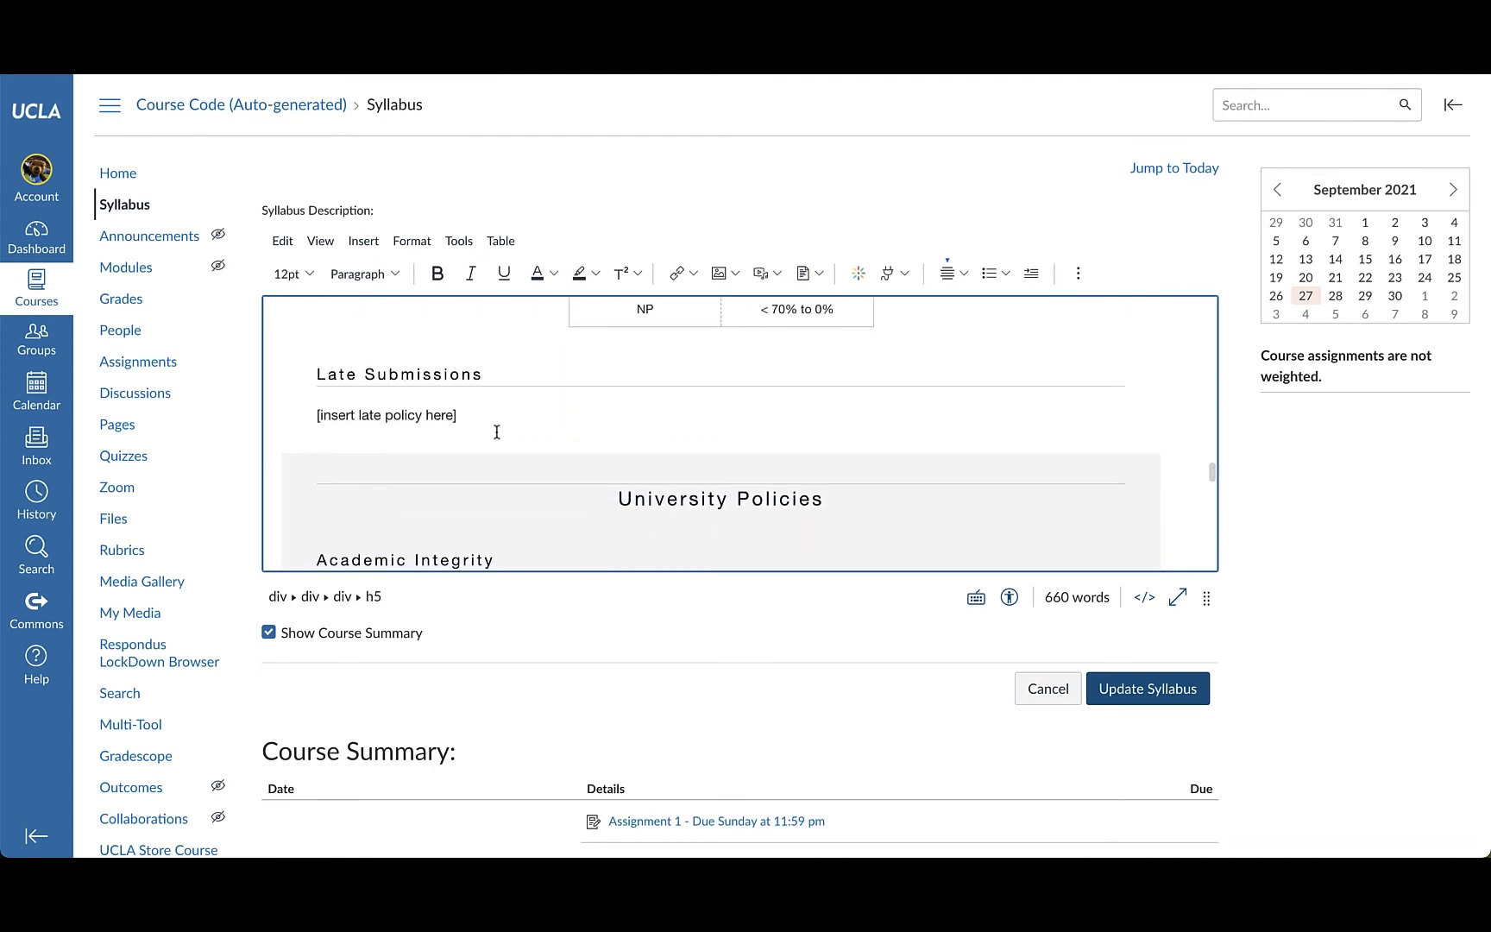
{"action": "left_click_drag", "start_coordinate": [463, 415], "coordinate": [302, 421]}
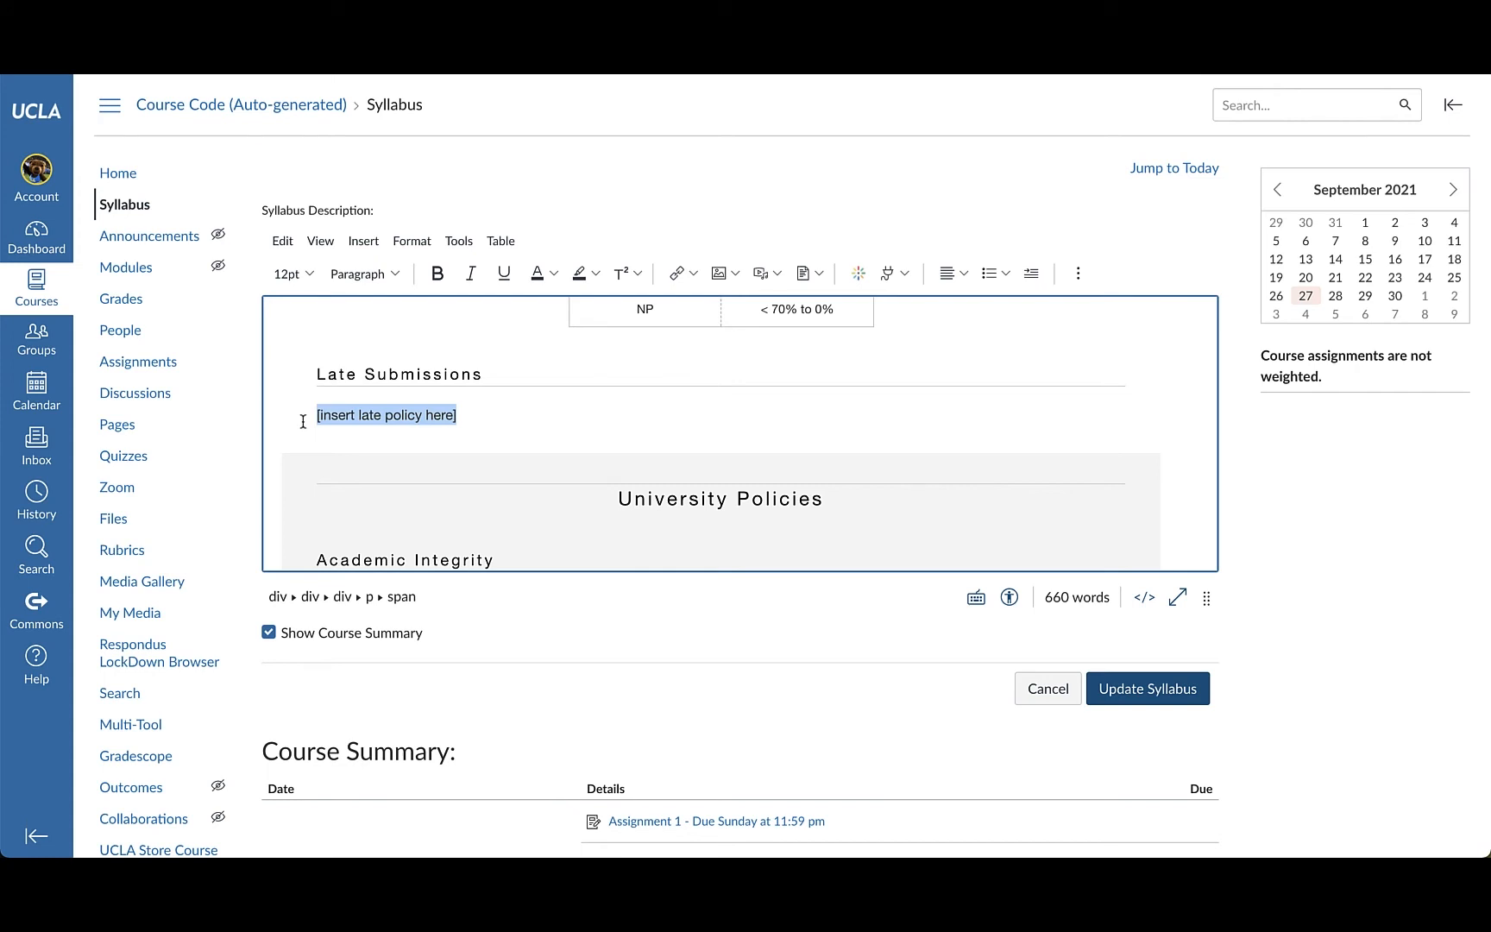
{"action": "type", "text": "No points will be taken off for late homework submissions."}
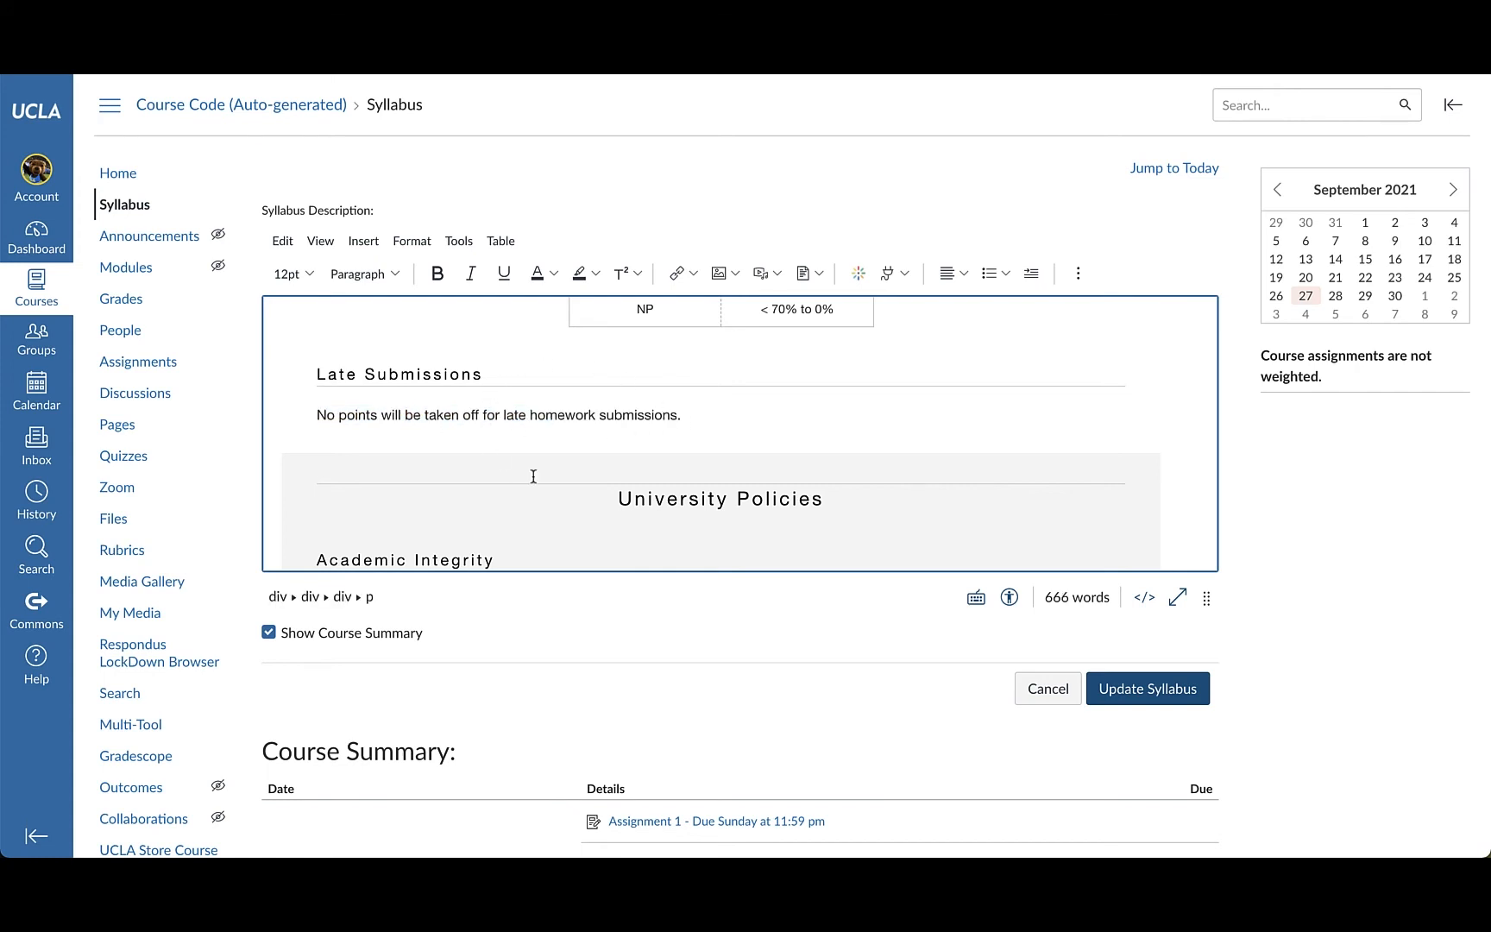
{"action": "key", "text": "Return"}
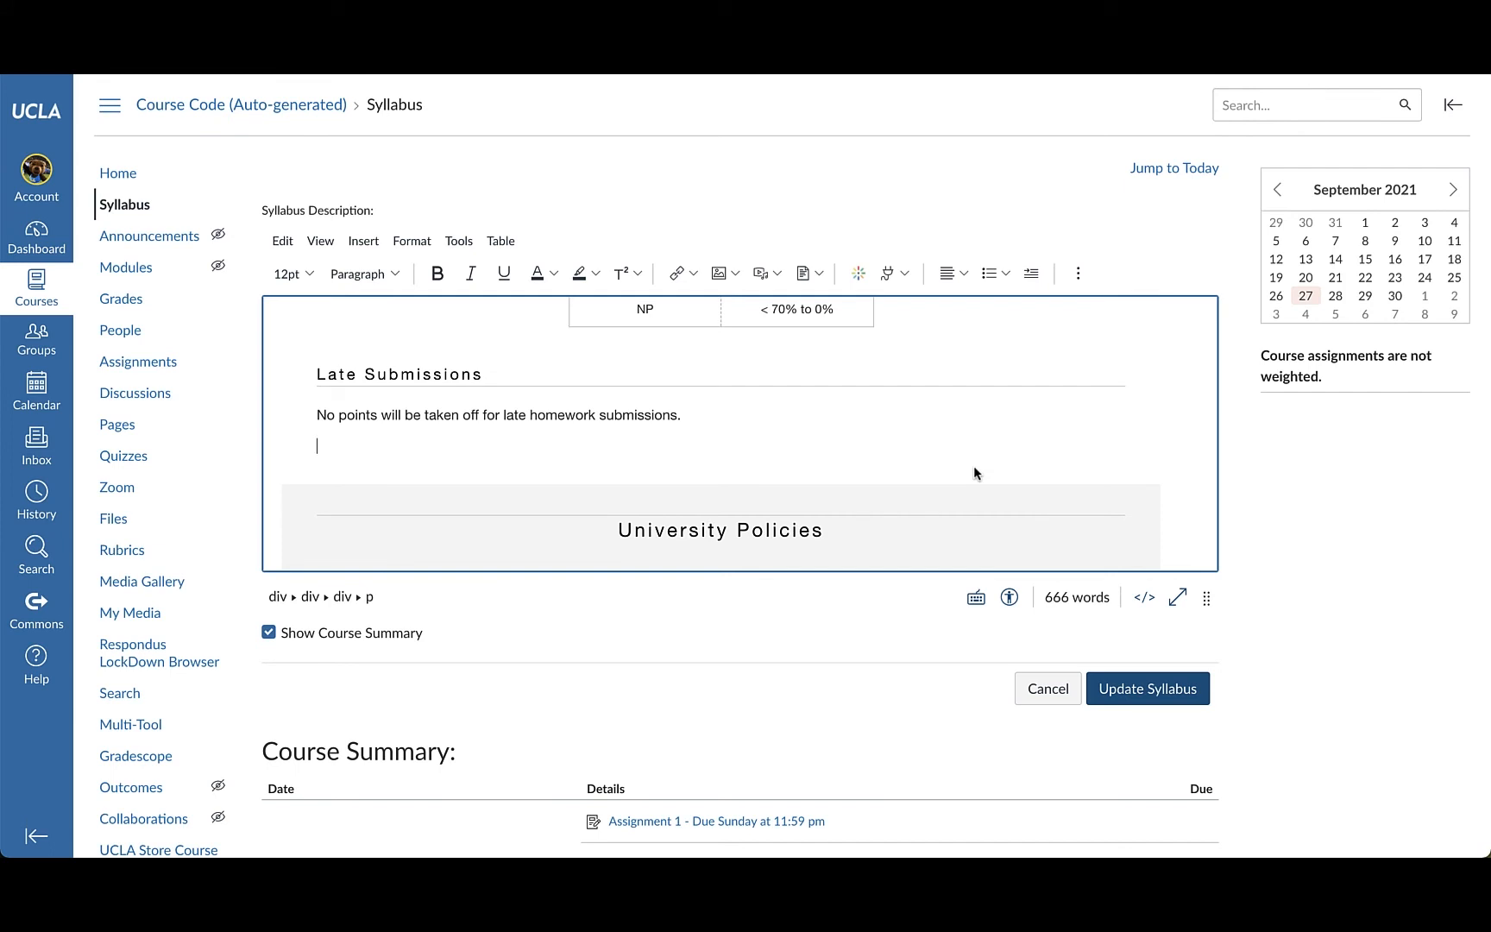
Review the University Policies sections, from Academic Integrity through Title IX, and the Modules text at the end of the syllabus.
{"action": "scroll", "coordinate": [974, 467], "scroll_direction": "down", "scroll_amount": 3}
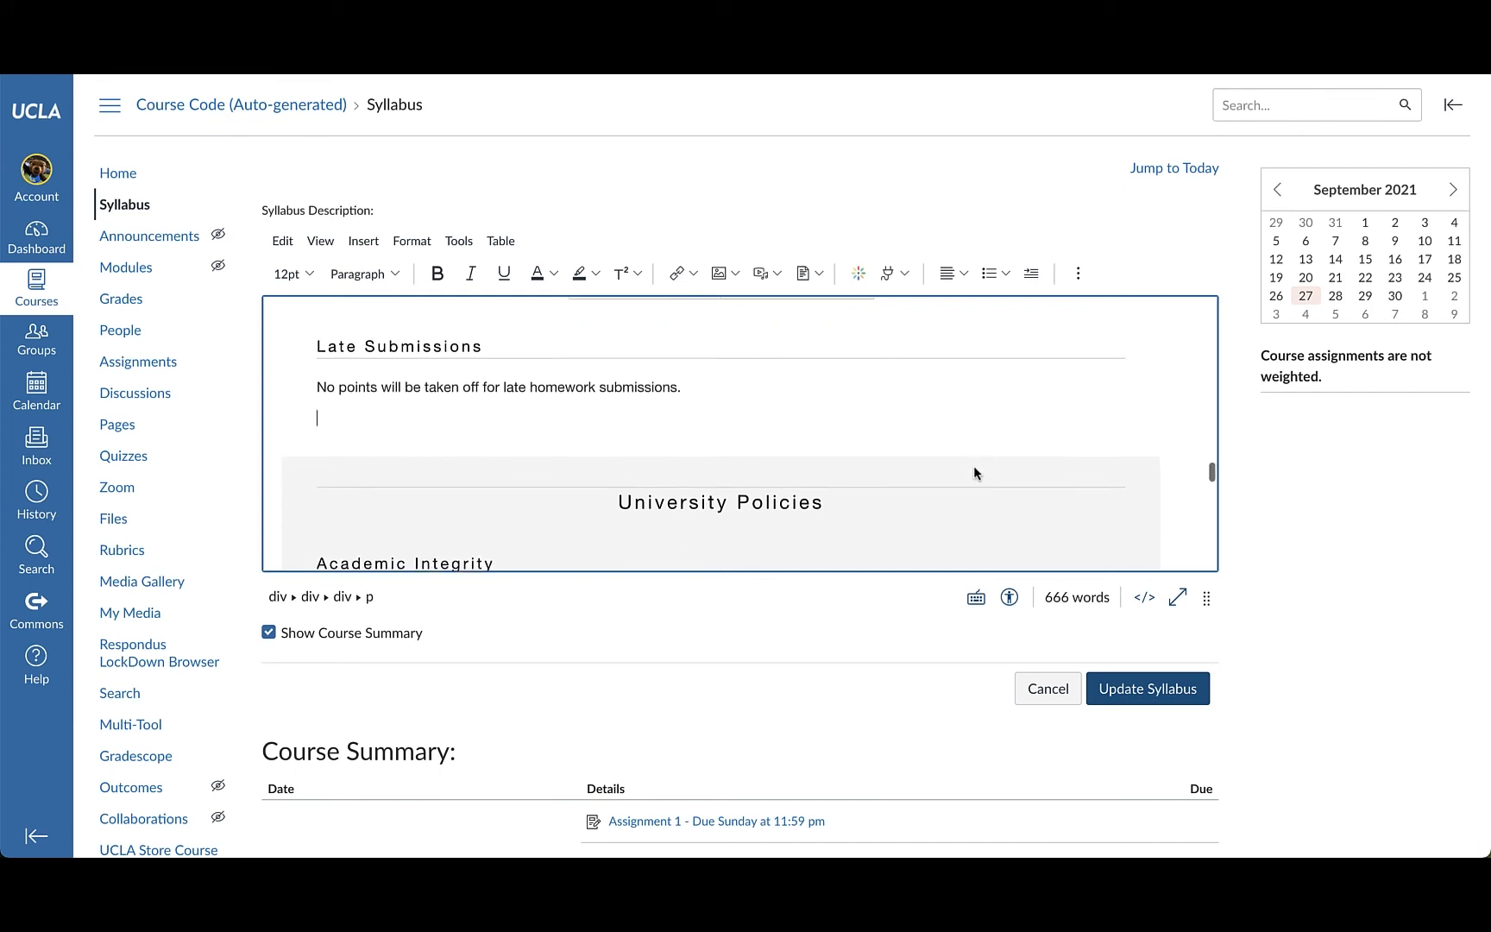
{"action": "scroll", "coordinate": [974, 473], "scroll_direction": "down", "scroll_amount": 3}
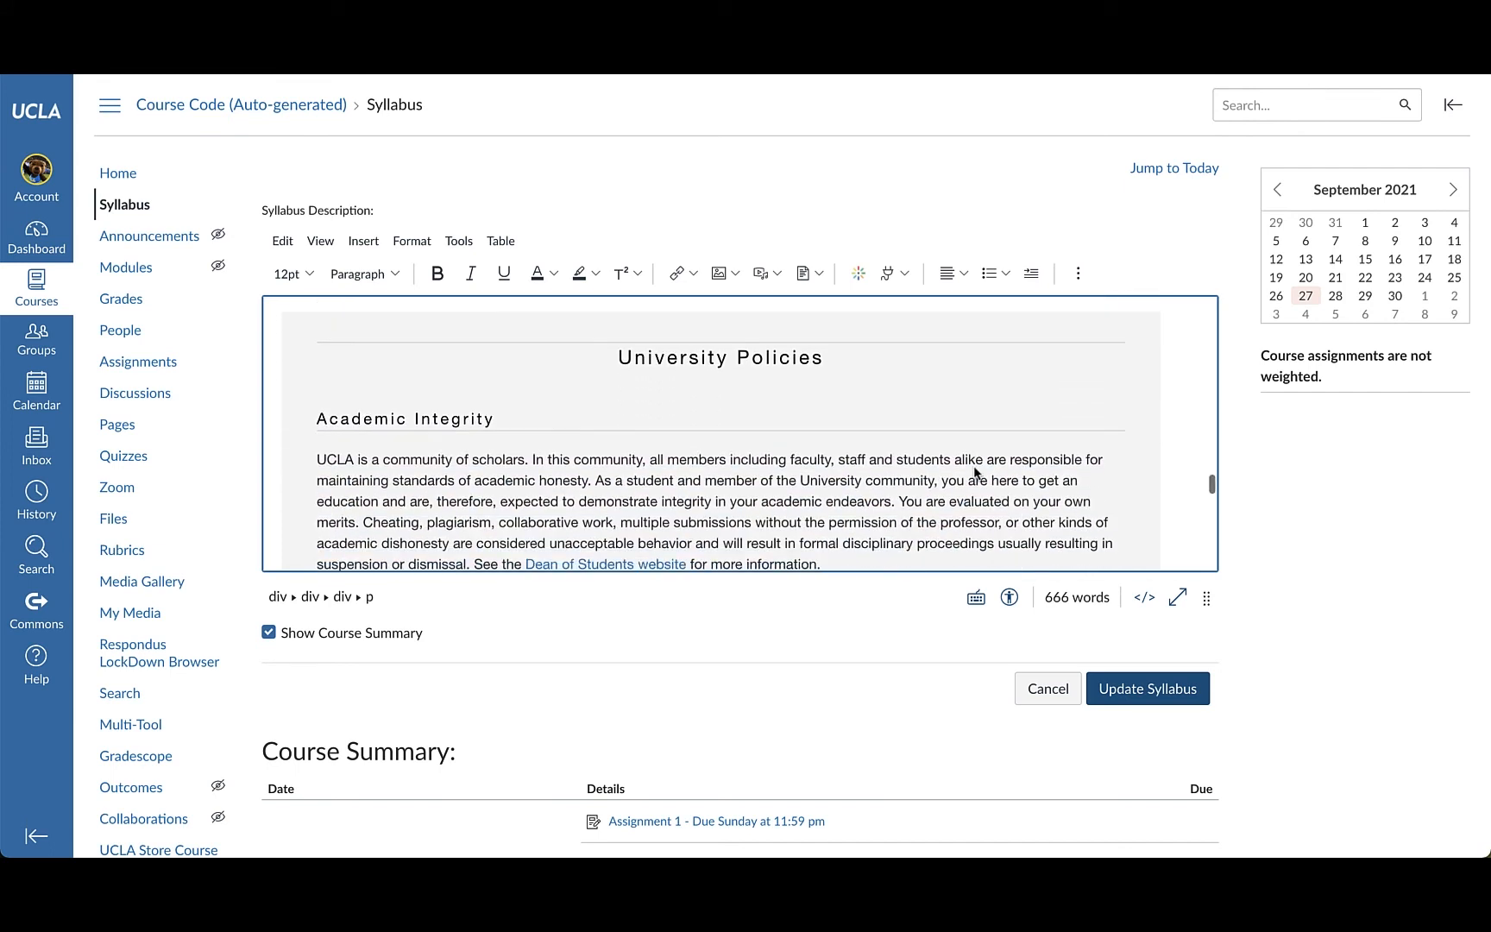
{"action": "scroll", "coordinate": [1164, 446], "scroll_direction": "down", "scroll_amount": 5}
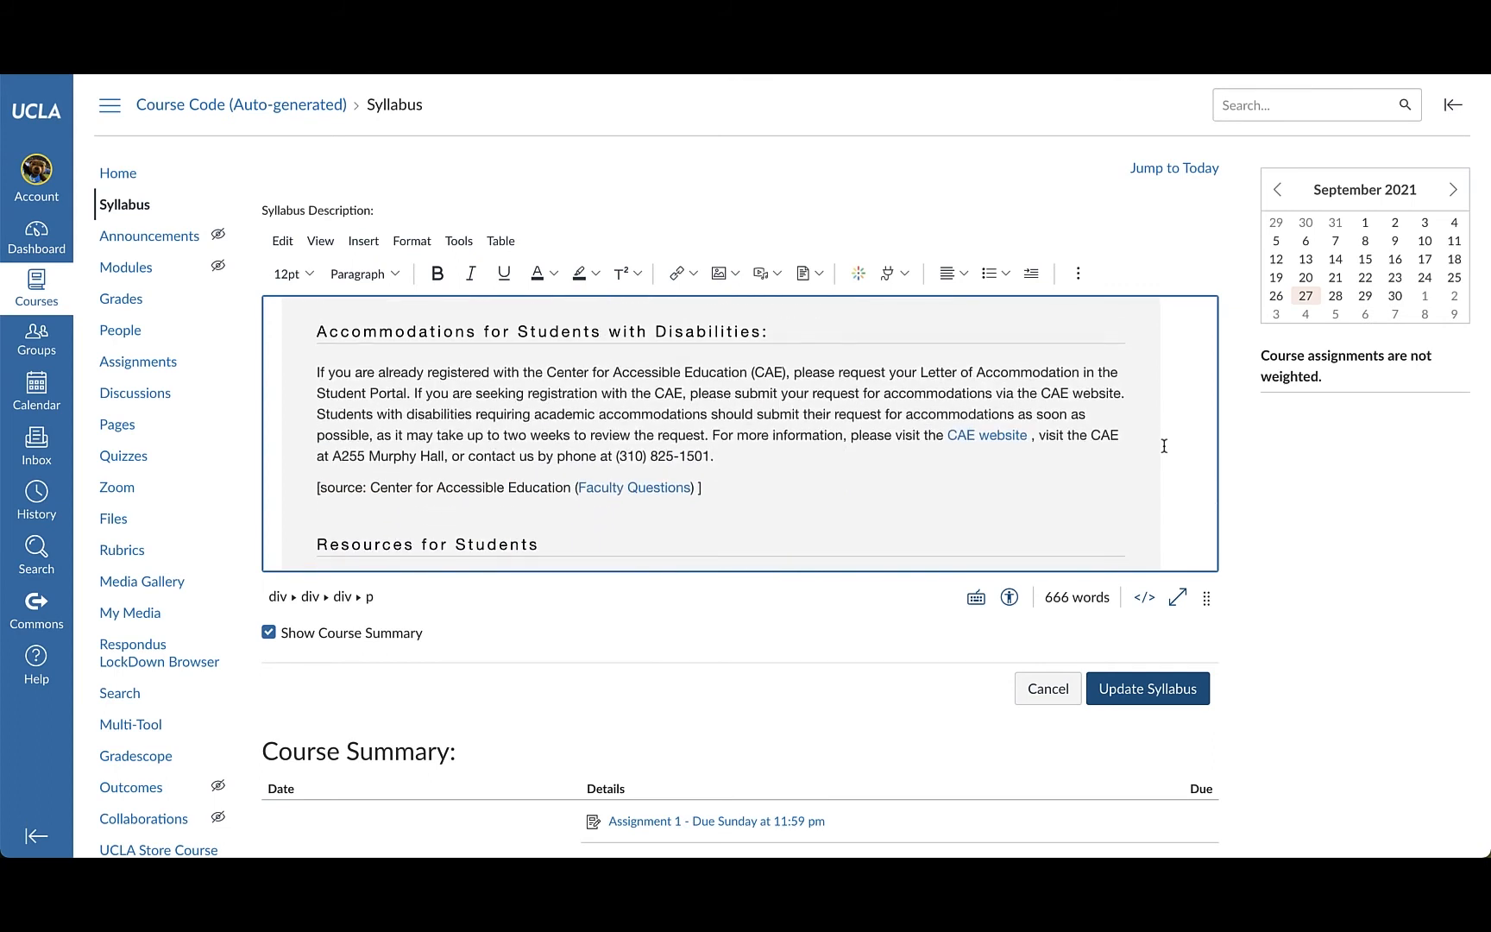
{"action": "scroll", "coordinate": [1164, 448], "scroll_direction": "down", "scroll_amount": 6}
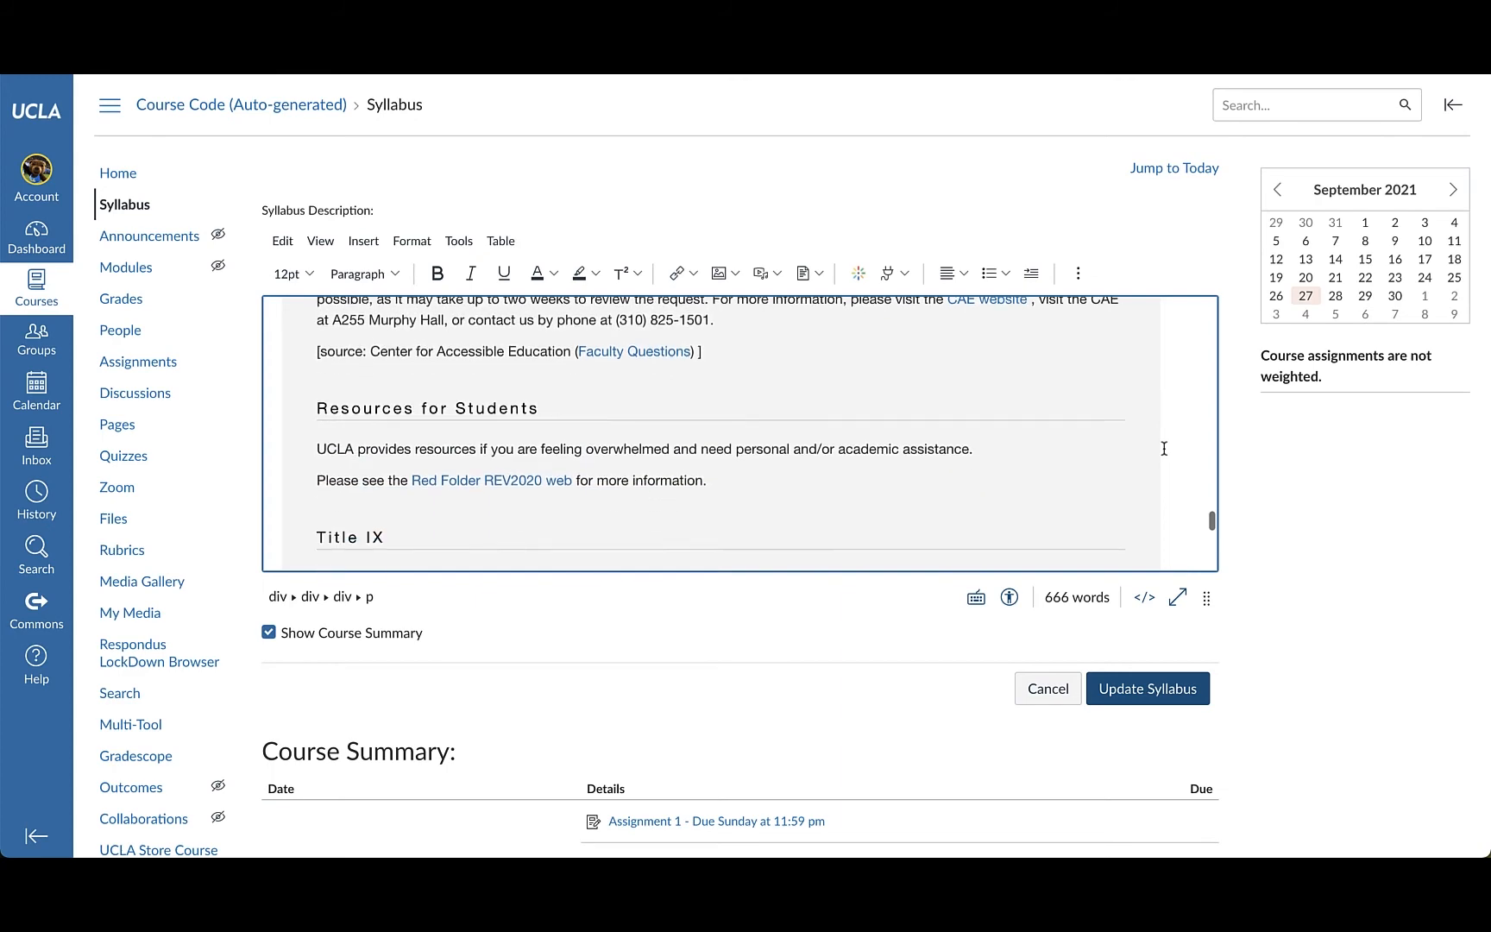
{"action": "scroll", "coordinate": [1164, 448], "scroll_direction": "down", "scroll_amount": 1}
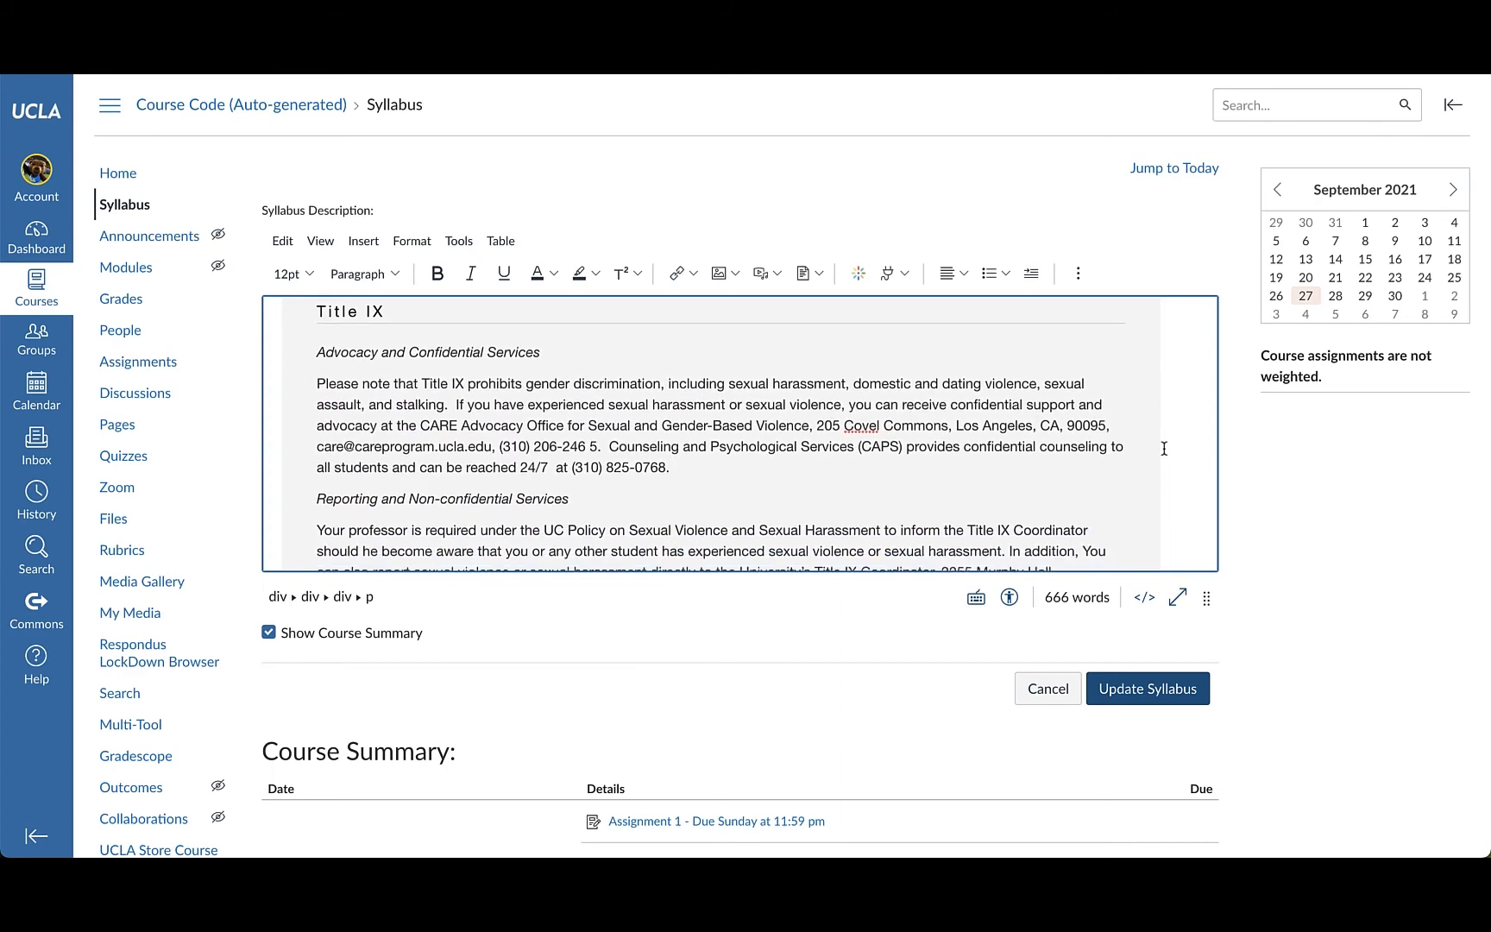
{"action": "scroll", "coordinate": [1164, 448], "scroll_direction": "down", "scroll_amount": 3}
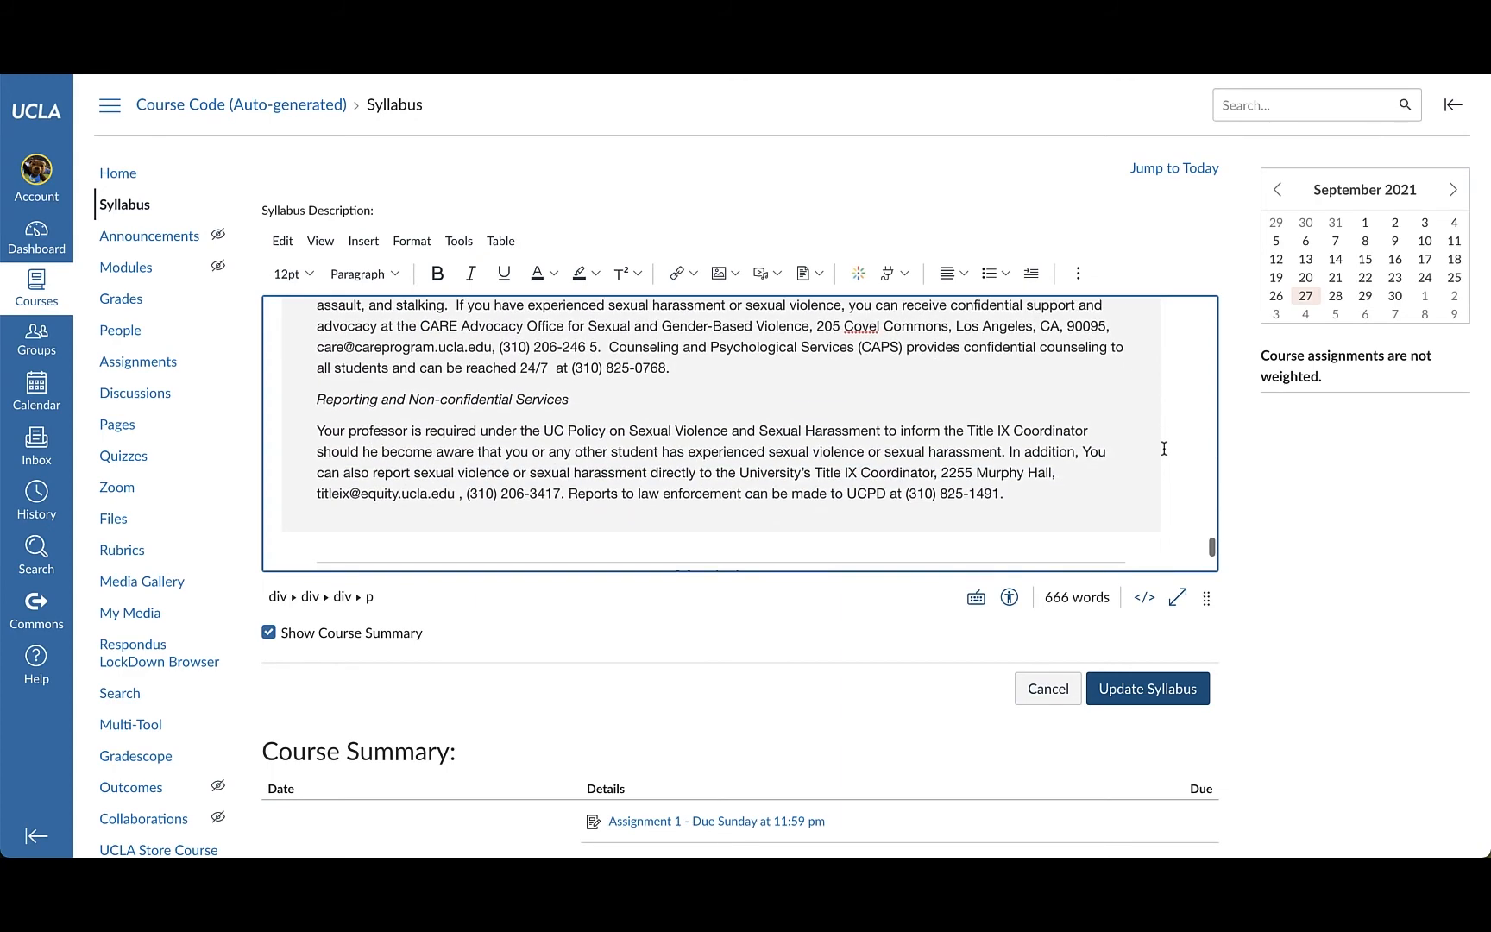
{"action": "scroll", "coordinate": [1164, 448], "scroll_direction": "down", "scroll_amount": 3}
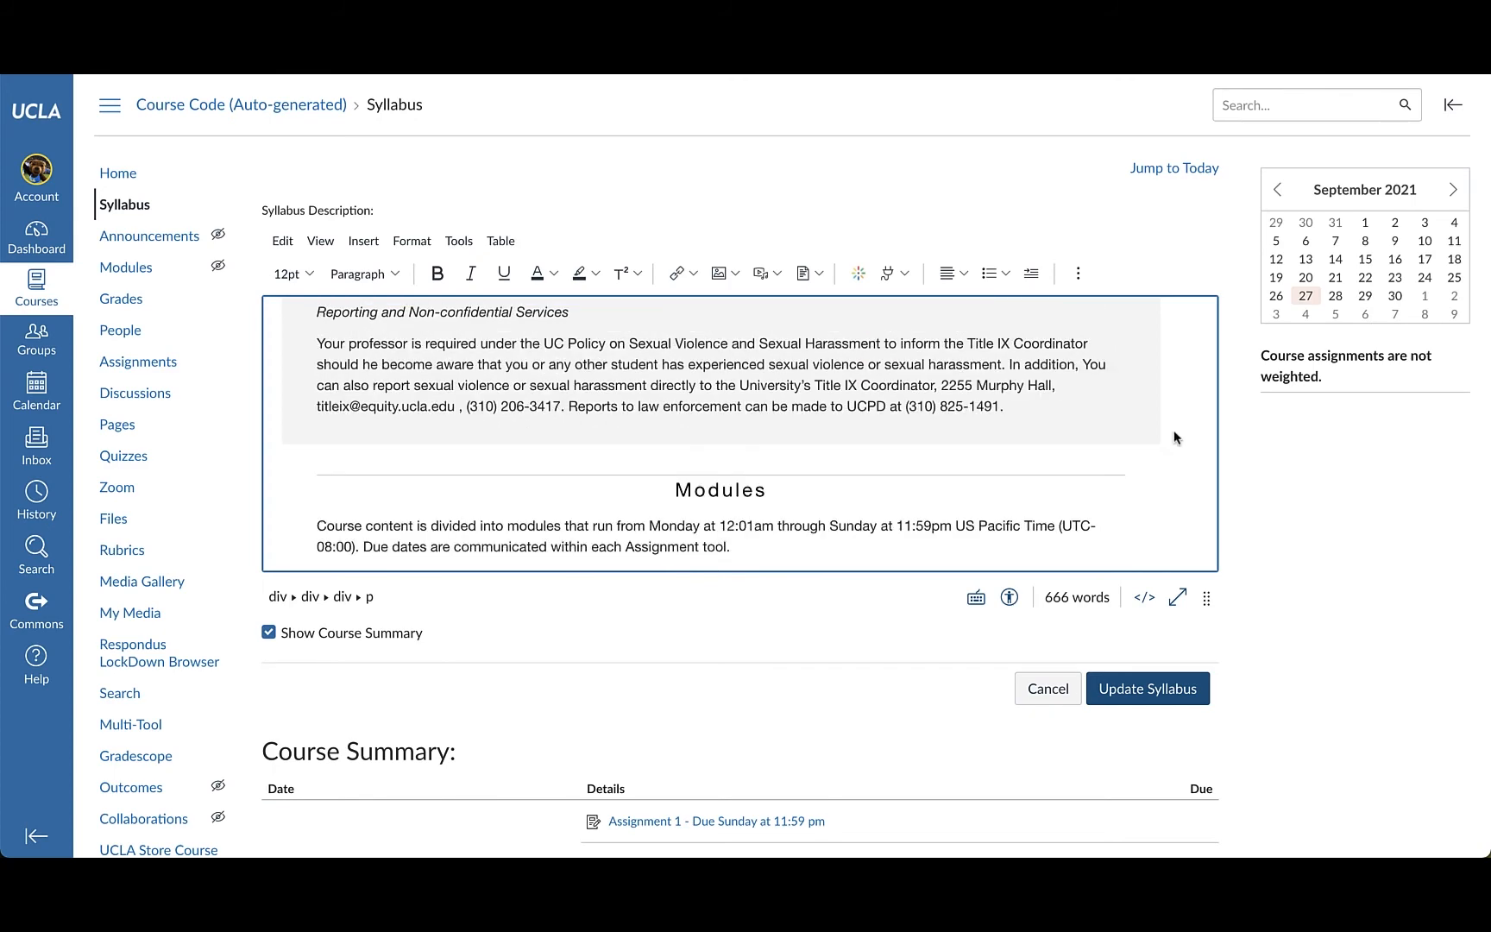
{"action": "scroll", "coordinate": [1174, 432], "scroll_direction": "down", "scroll_amount": 2}
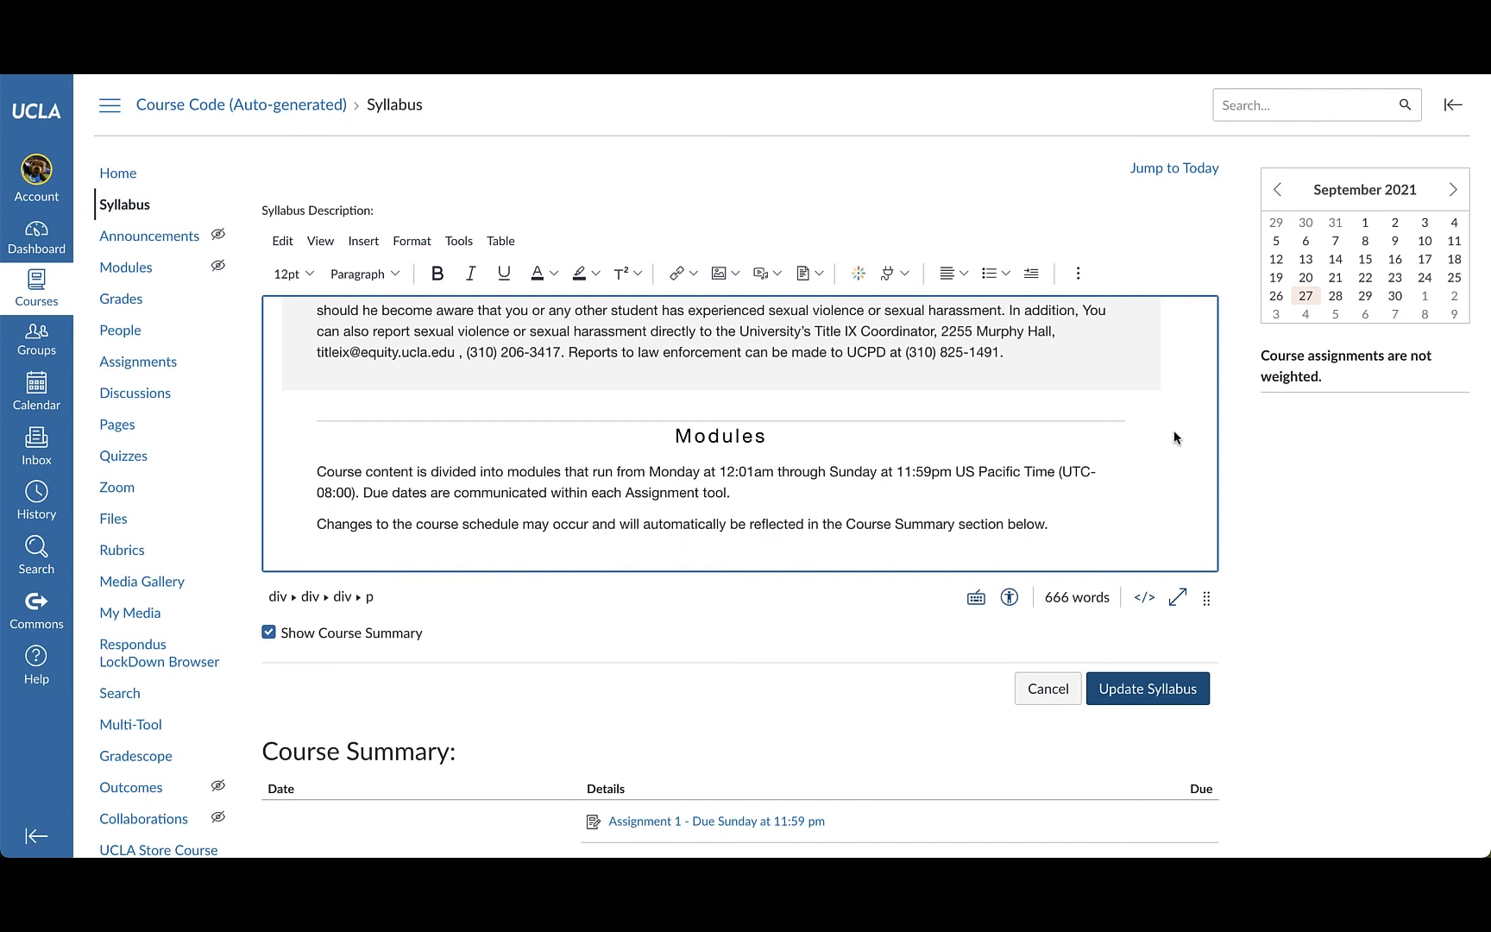
Save the updated syllabus and look through the published page down to the Course Summary assignment list, returning to the course title.
{"action": "left_click", "coordinate": [1132, 697]}
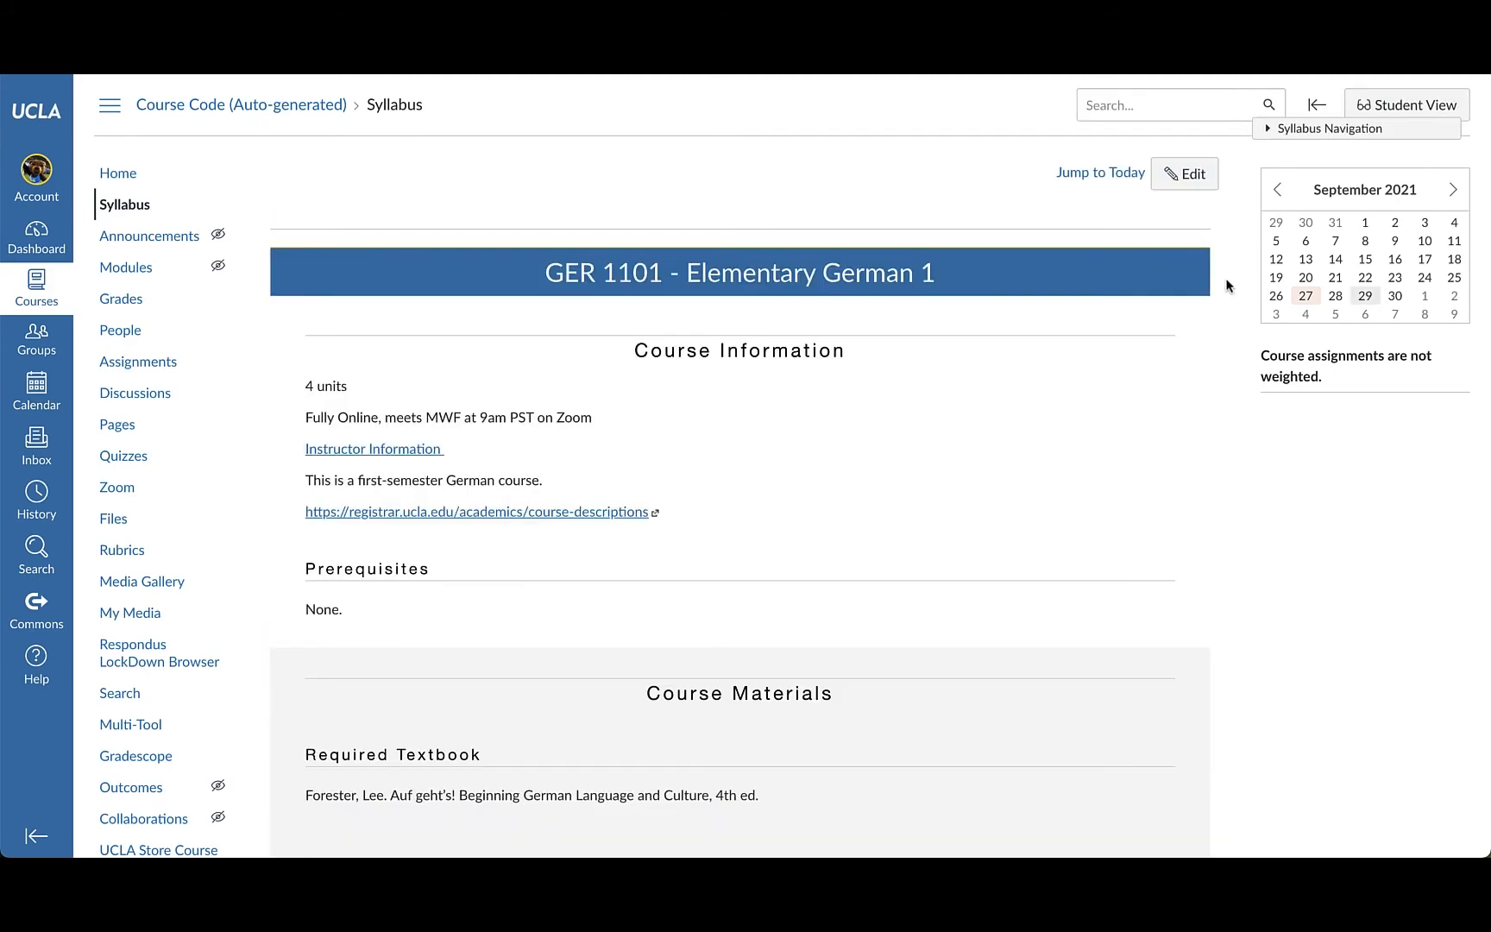
{"action": "scroll", "coordinate": [1225, 286], "scroll_direction": "down", "scroll_amount": 10}
{"action": "scroll", "coordinate": [1227, 285], "scroll_direction": "down", "scroll_amount": 15}
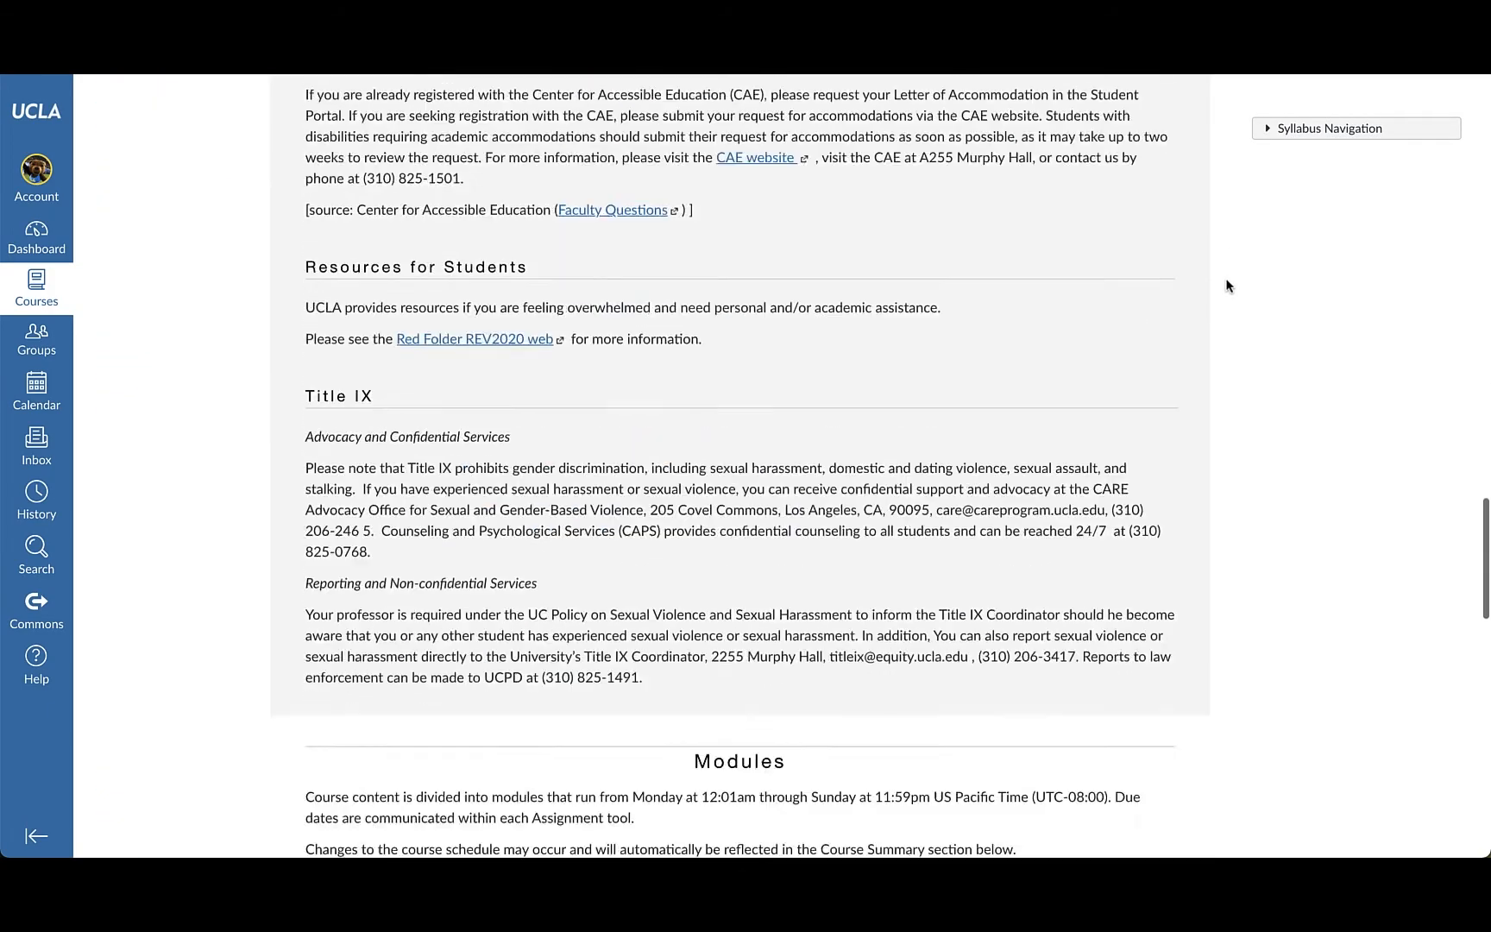
{"action": "scroll", "coordinate": [1227, 286], "scroll_direction": "down", "scroll_amount": 1}
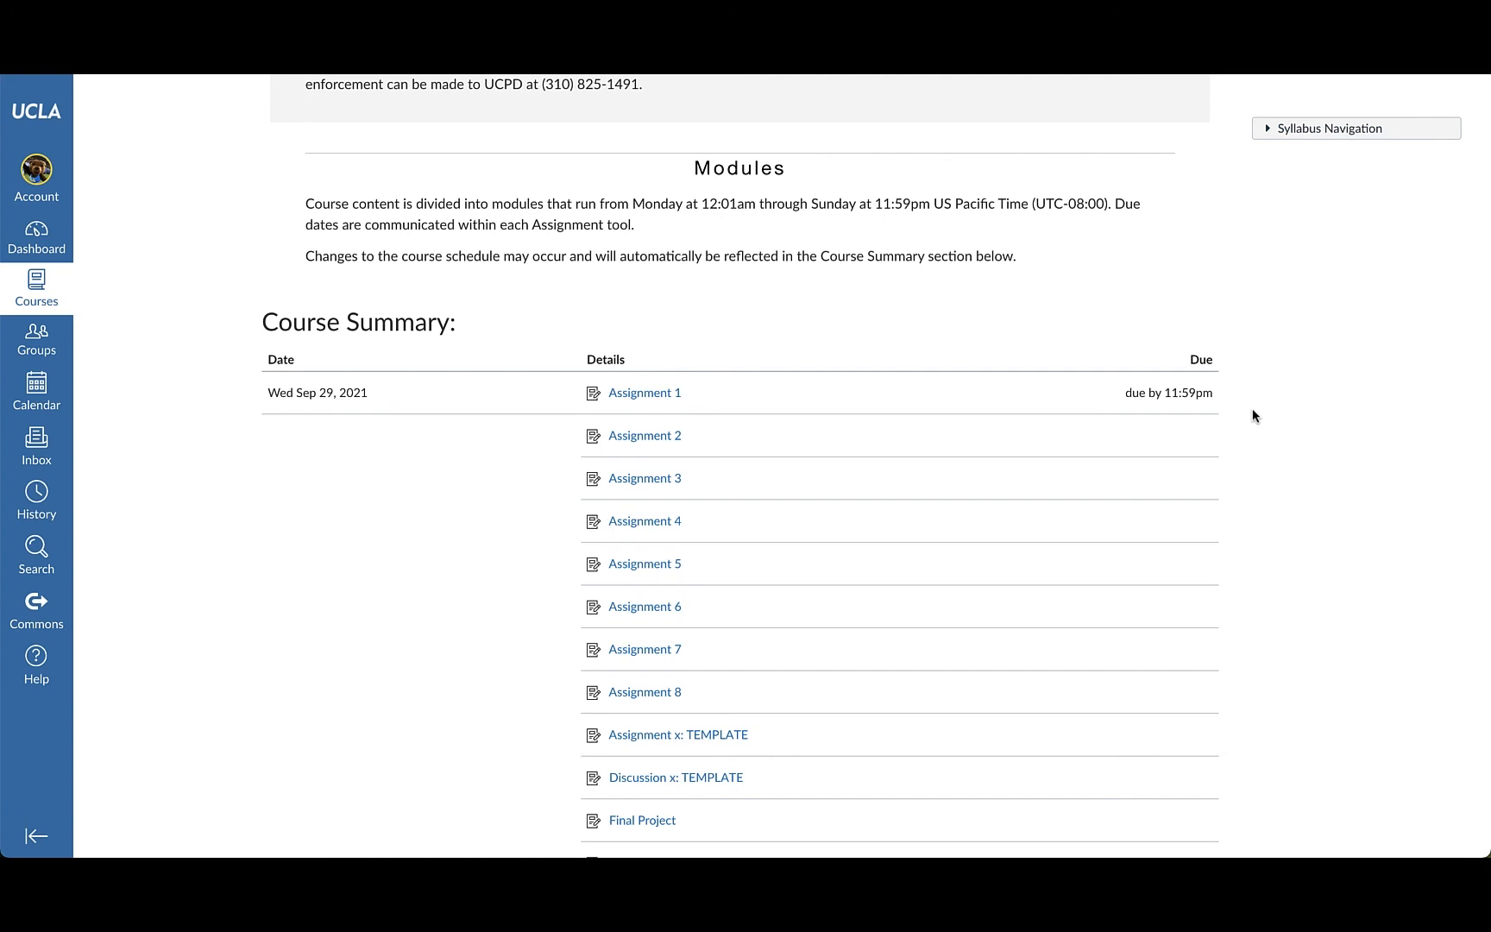
{"action": "scroll", "coordinate": [1252, 408], "scroll_direction": "up", "scroll_amount": 20}
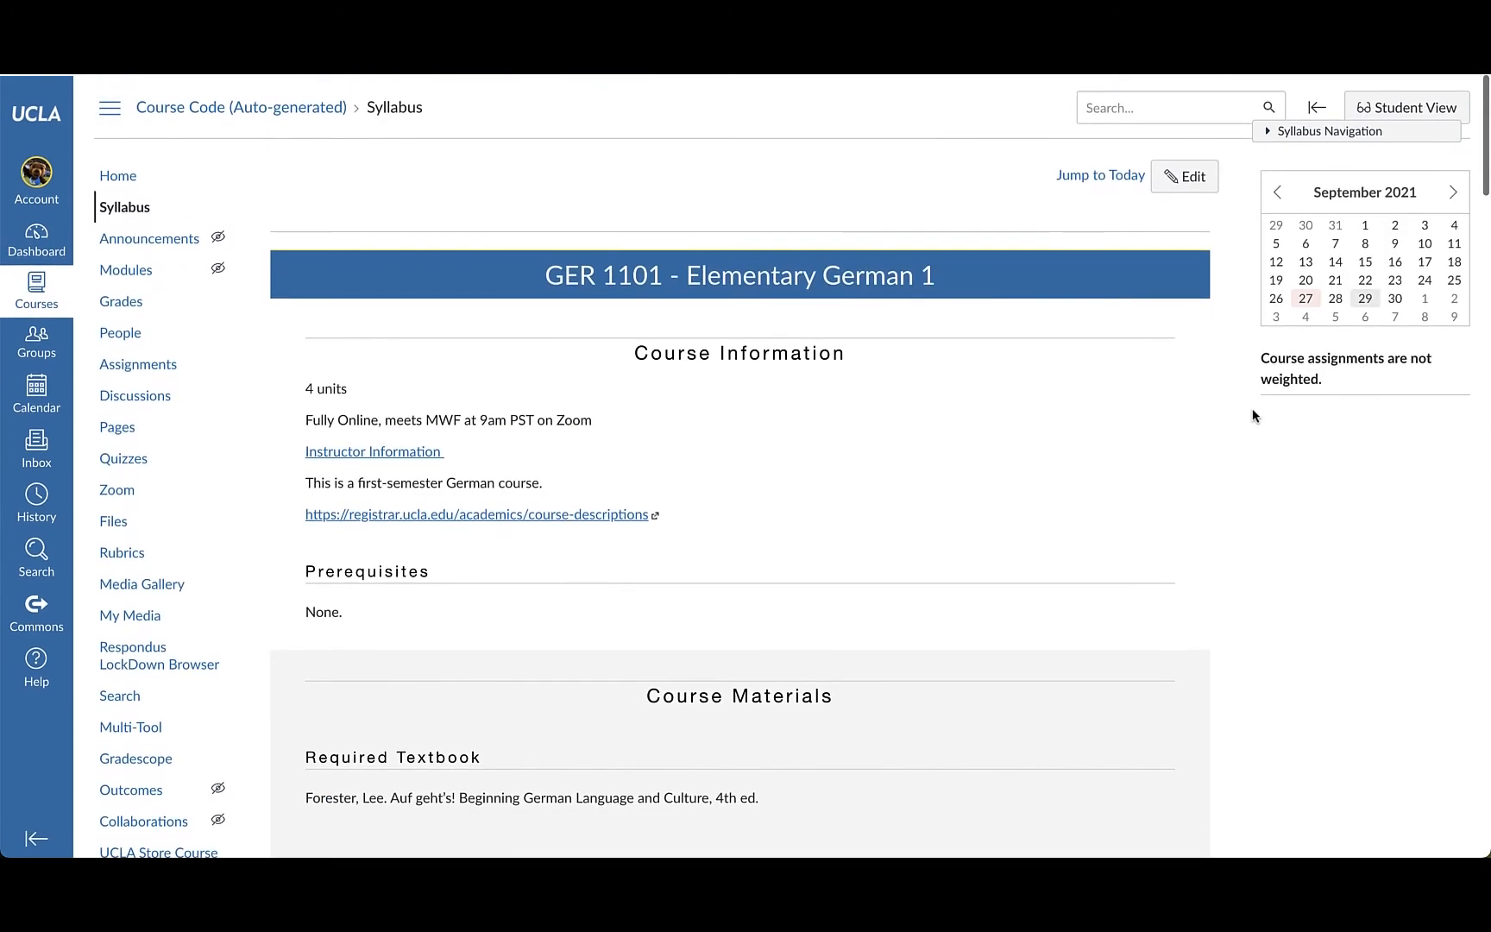